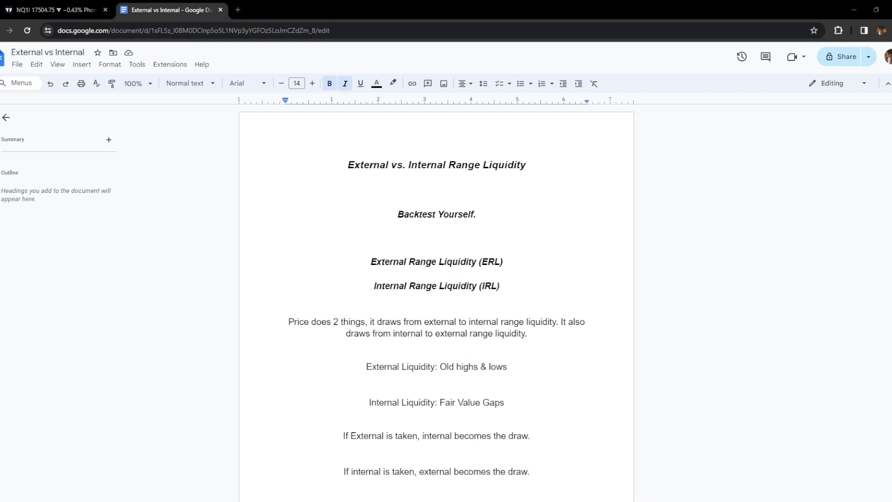
# Step: Read through the external and internal range liquidity notes down to the Timeframes list
pyautogui.scroll(-2, 436, 302)
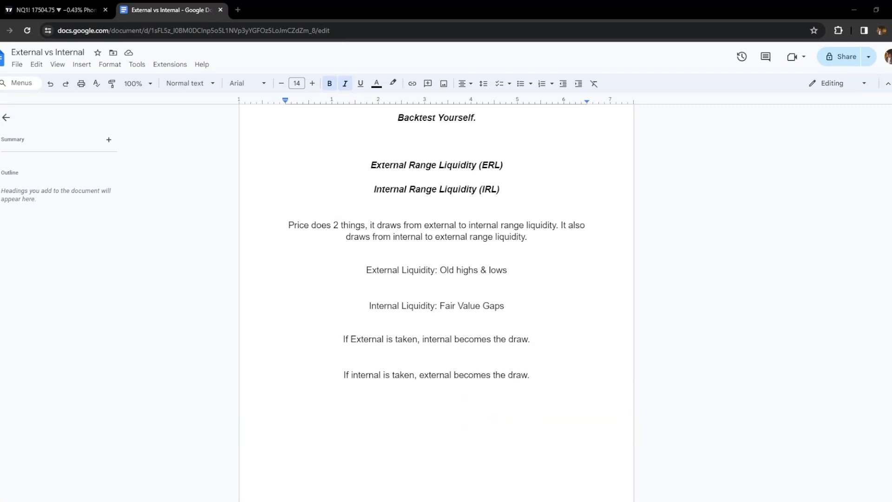
pyautogui.scroll(-8, 436, 302)
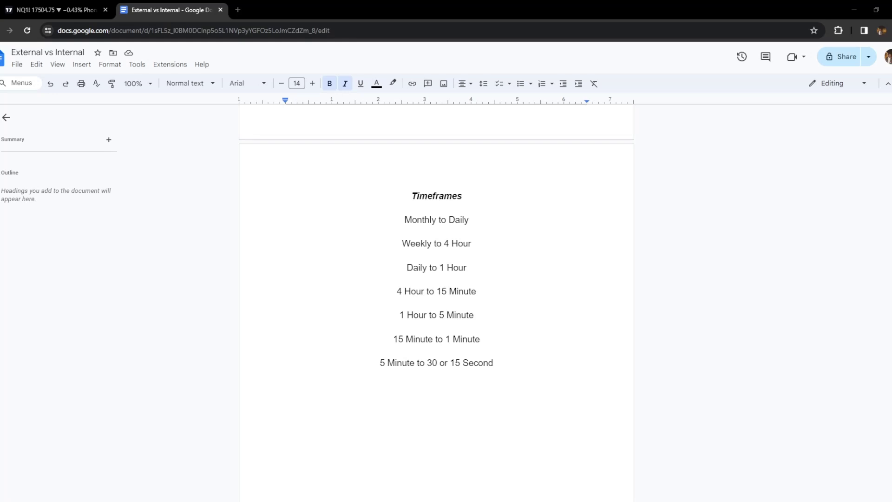
# Step: Switch to the TradingView chart and draw a horizontal trend line from the July 2025 peak at 26886.50 in the Buyside Liquidity diagram
pyautogui.hotkey('ctrl', 'shift', 'Tab')
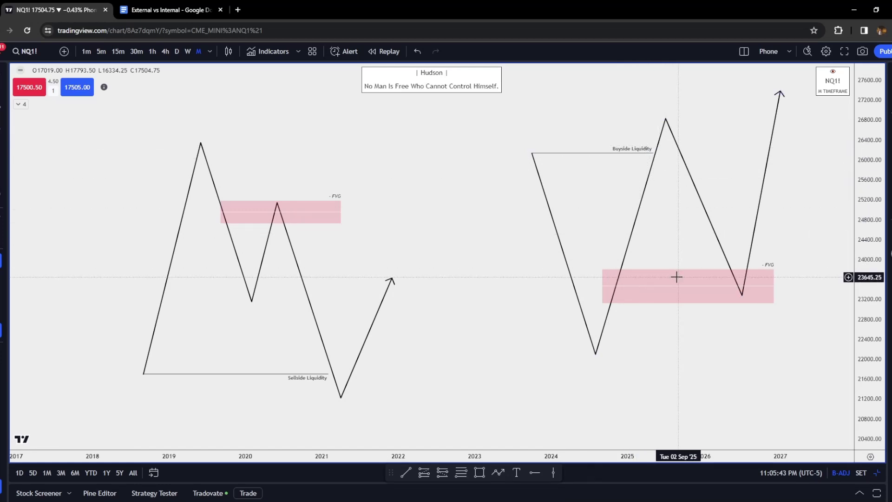
pyautogui.click(405, 473)
pyautogui.click(666, 115)
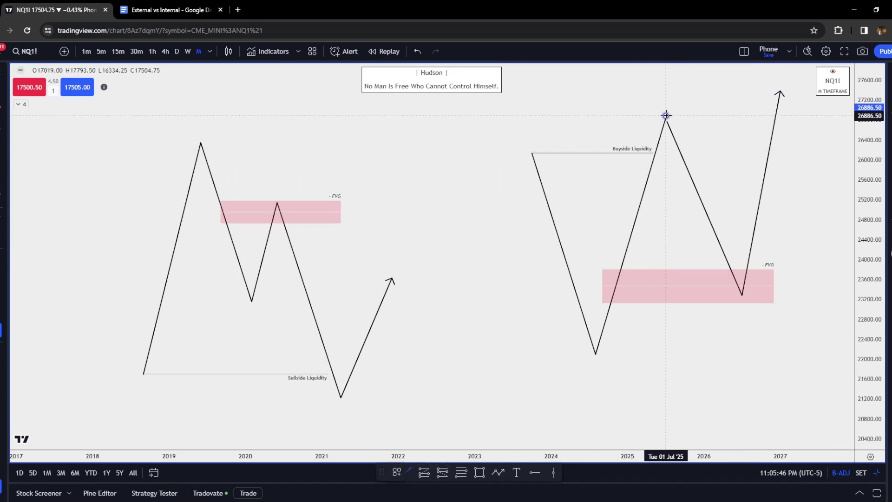
pyautogui.click(771, 117)
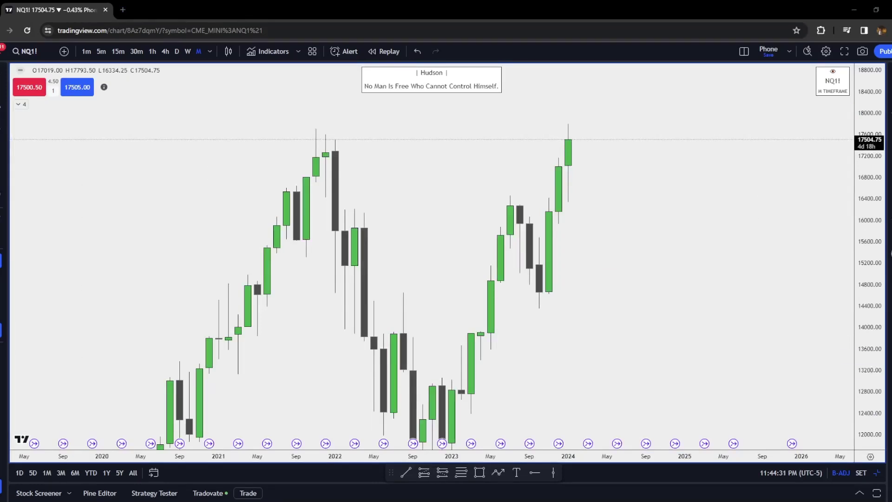
# Step: Draw a horizontal trend line from the March 2022 high at 16205.00 to June 2023 and style it as Buyside Liquidity
pyautogui.click(406, 472)
pyautogui.click(355, 208)
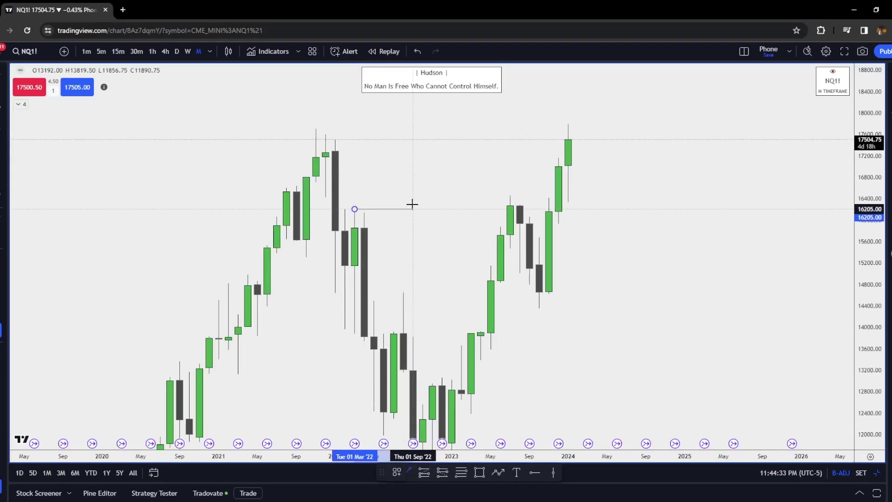
pyautogui.click(500, 209)
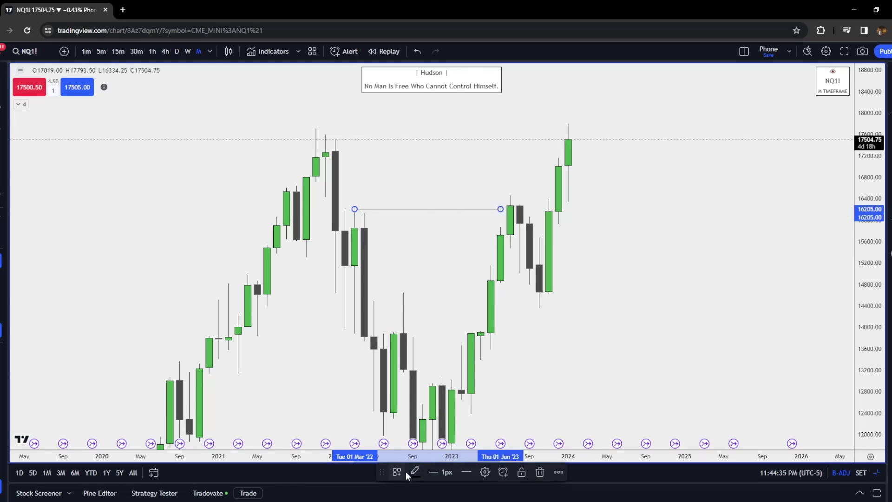
pyautogui.click(406, 471)
pyautogui.click(414, 445)
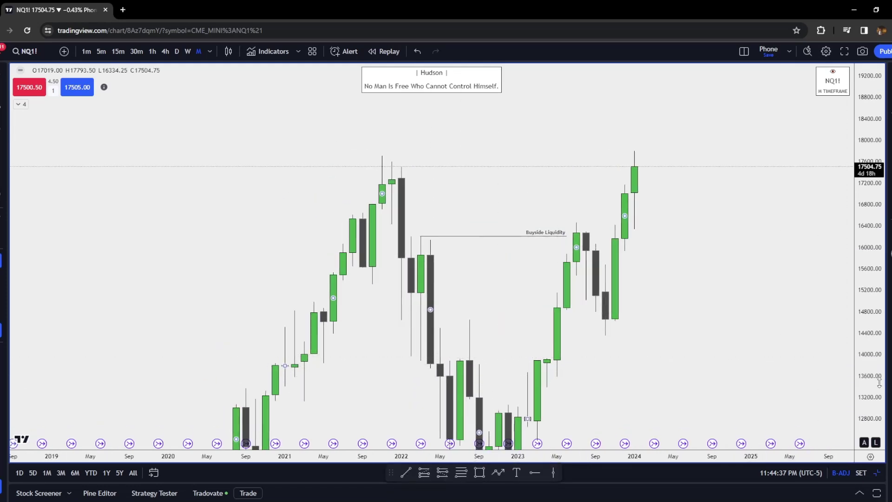
# Step: Mark the monthly fair value gap with a rectangle from April 2023 to about March 2024, between about 13930 and 14825
pyautogui.moveTo(374, 329); pyautogui.dragTo(483, 354)
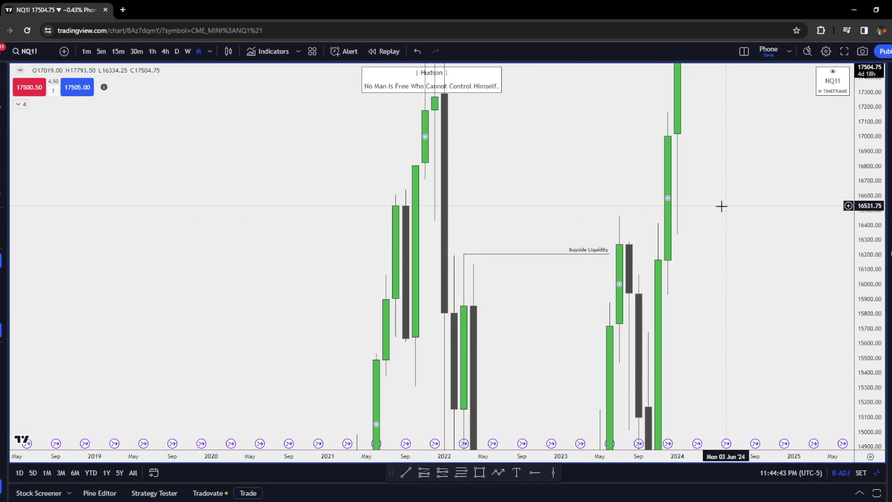
pyautogui.moveTo(867, 209); pyautogui.dragTo(850, 319)
pyautogui.moveTo(808, 357); pyautogui.dragTo(708, 275)
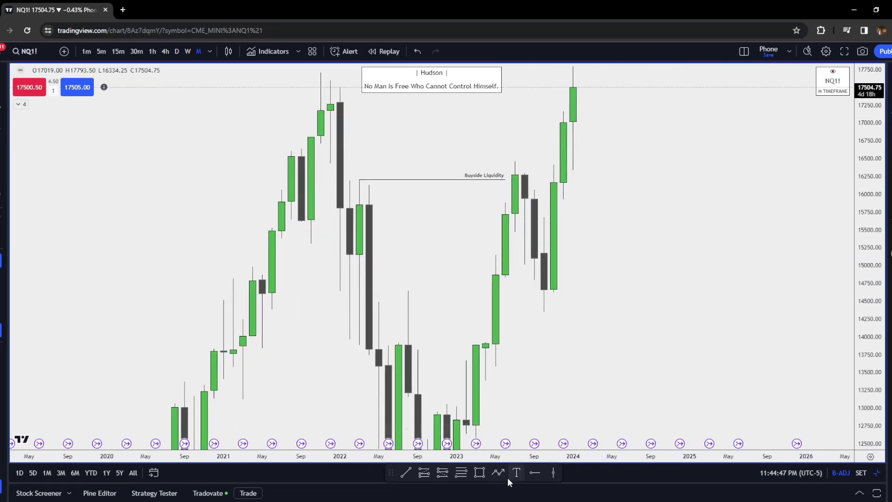
pyautogui.click(479, 472)
pyautogui.moveTo(483, 330)
pyautogui.mouseDown()
pyautogui.moveTo(504, 295)
pyautogui.moveTo(592, 278)
pyautogui.mouseUp()
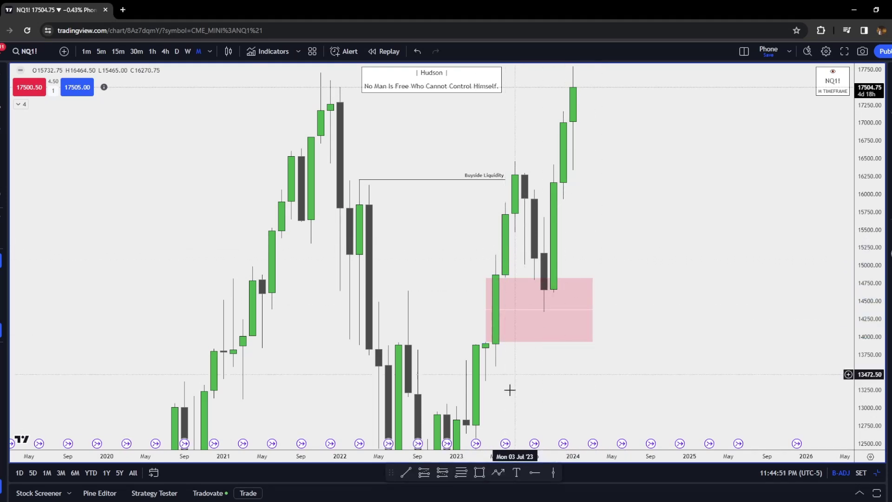
# Step: Add a Fibonacci retracement with the 0.5 level from the March 2023 low at 12386.75 up to the July 2023 high
pyautogui.moveTo(621, 363); pyautogui.dragTo(617, 323)
pyautogui.doubleClick(871, 200)
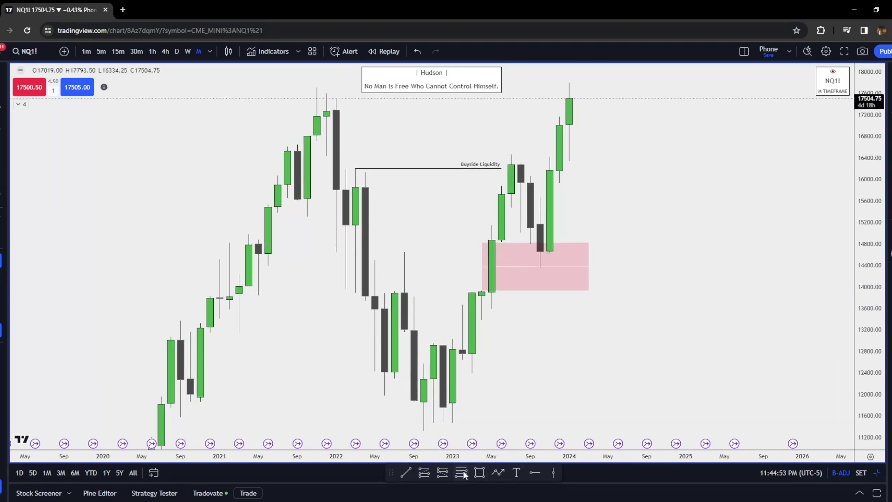
pyautogui.click(471, 383)
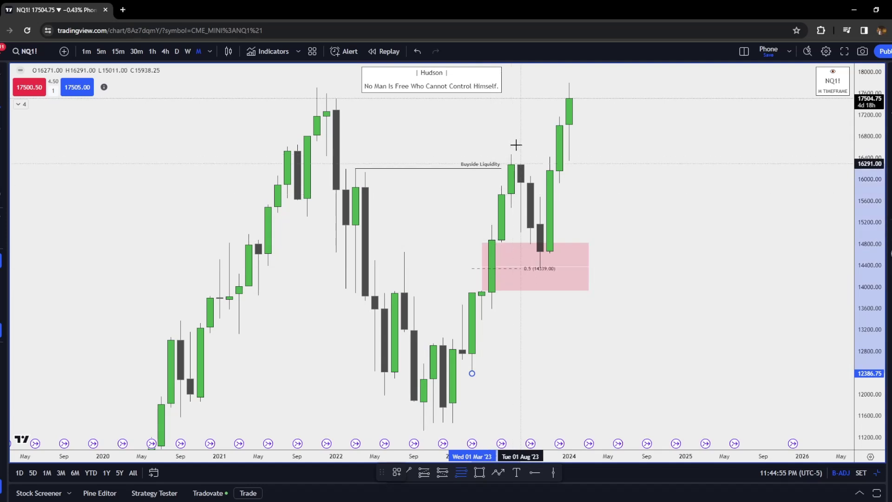
pyautogui.click(590, 152)
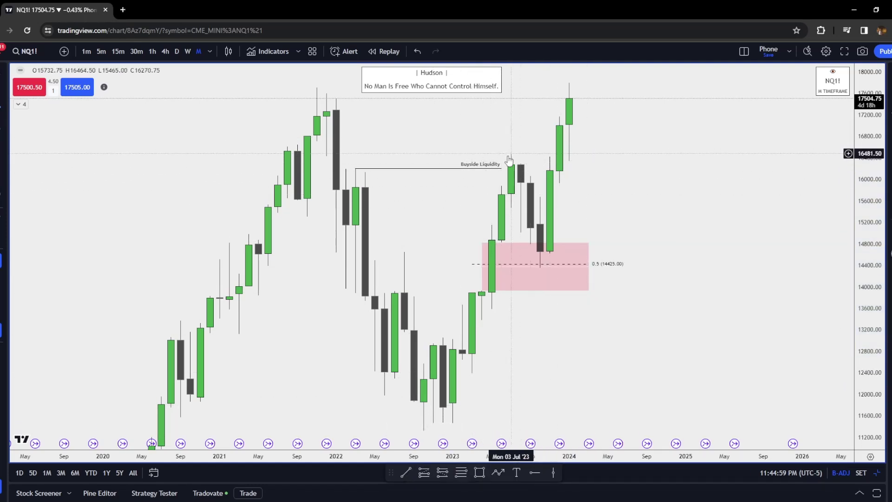
pyautogui.moveTo(456, 405); pyautogui.dragTo(474, 329)
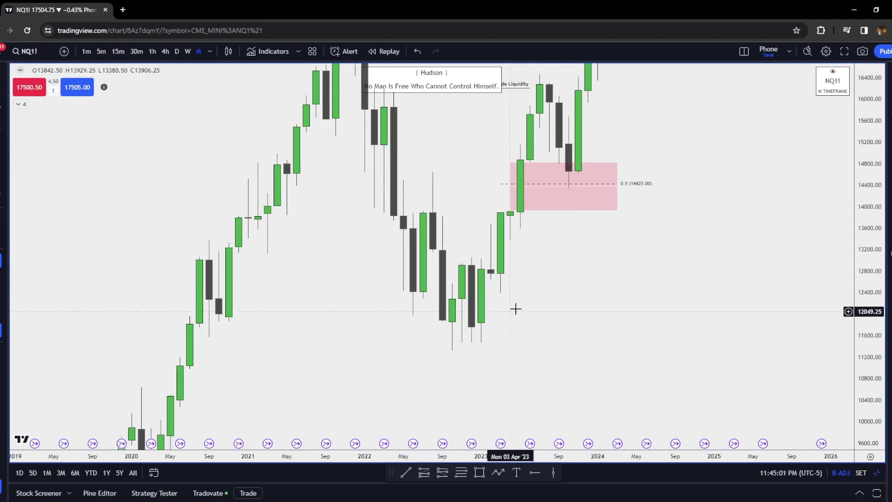
pyautogui.moveTo(513, 308); pyautogui.dragTo(441, 320)
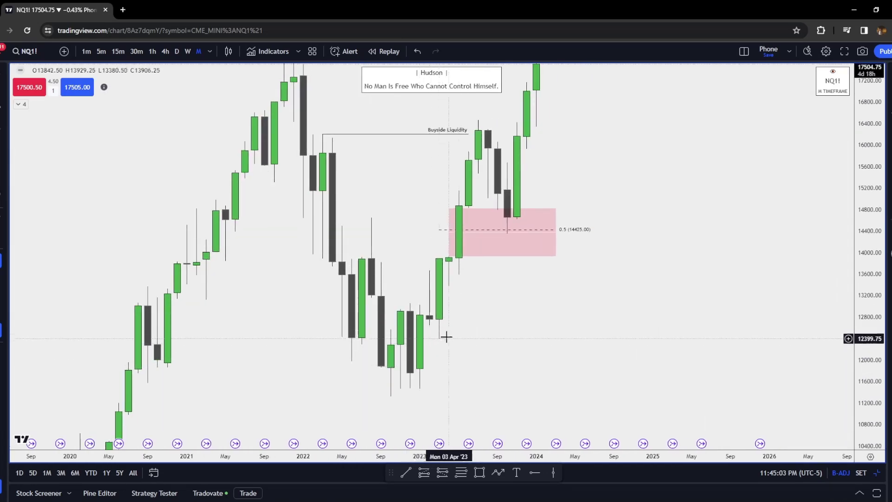
pyautogui.moveTo(430, 376); pyautogui.dragTo(413, 401)
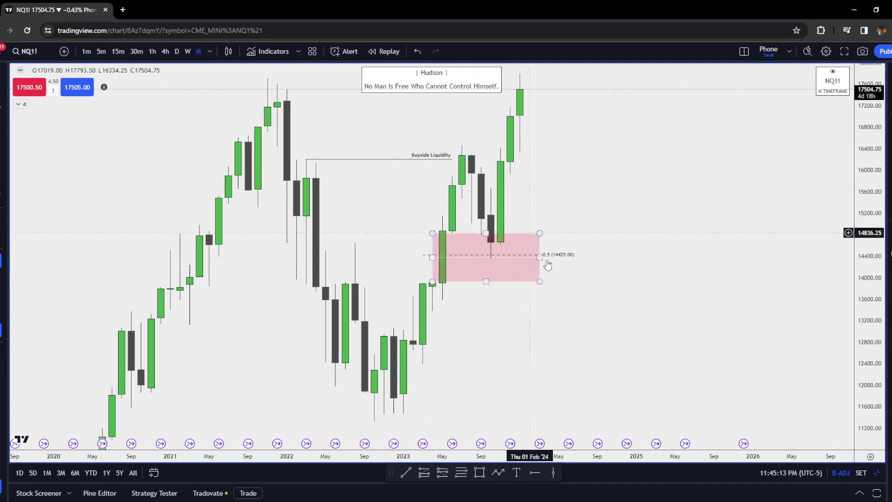
pyautogui.moveTo(544, 263); pyautogui.dragTo(555, 319)
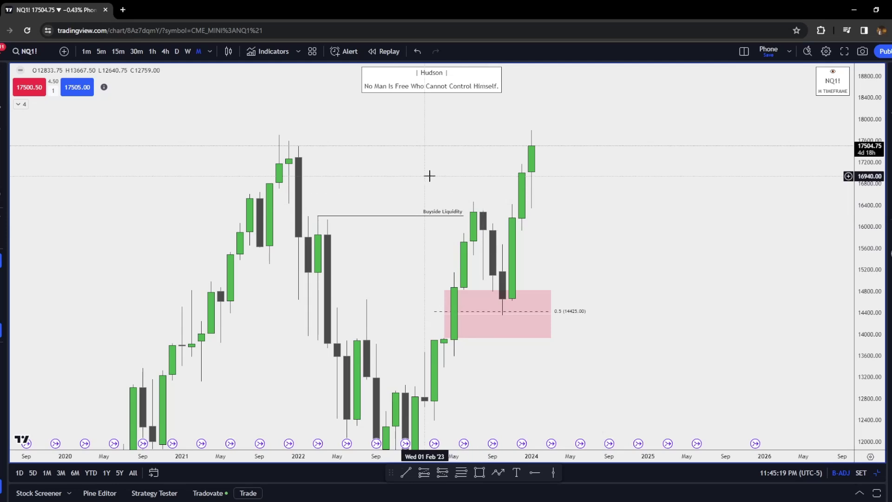
pyautogui.moveTo(439, 175); pyautogui.dragTo(450, 175)
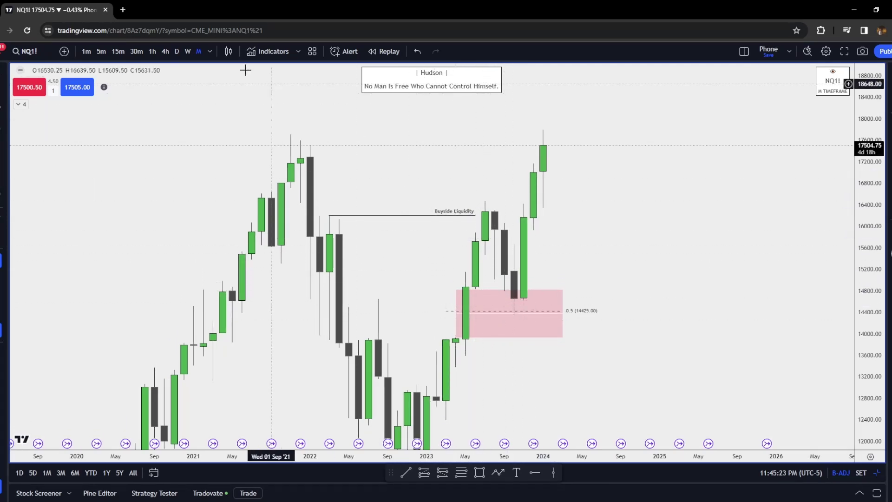
# Step: Switch to the daily timeframe and draw a horizontal trend line at 15885.50 from the 24 July 2023 low to 1 August
pyautogui.click(178, 52)
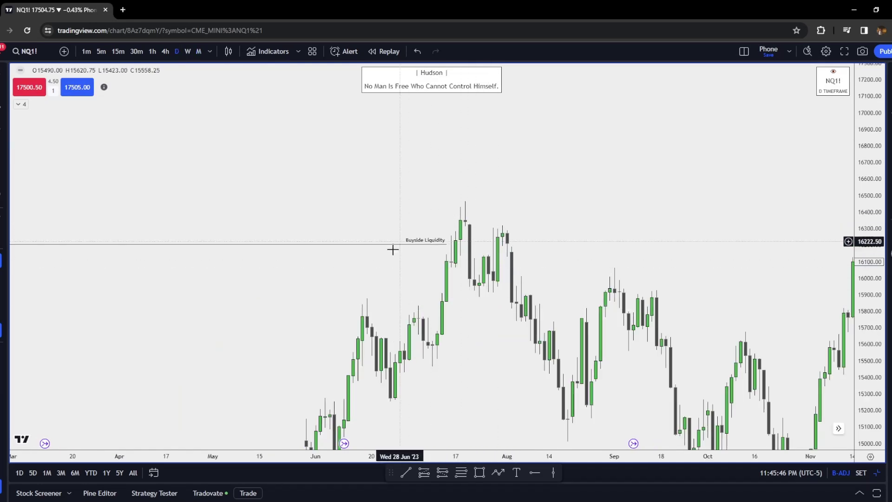
pyautogui.moveTo(484, 291); pyautogui.dragTo(494, 280)
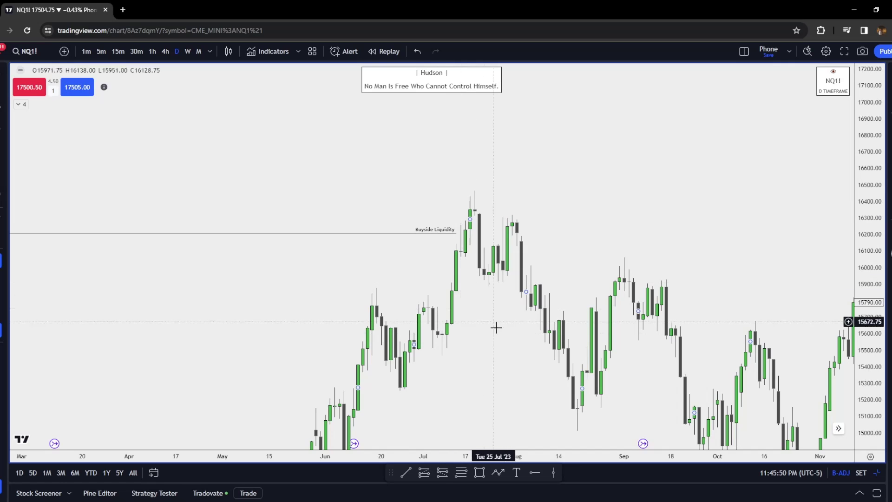
pyautogui.click(406, 472)
pyautogui.click(488, 286)
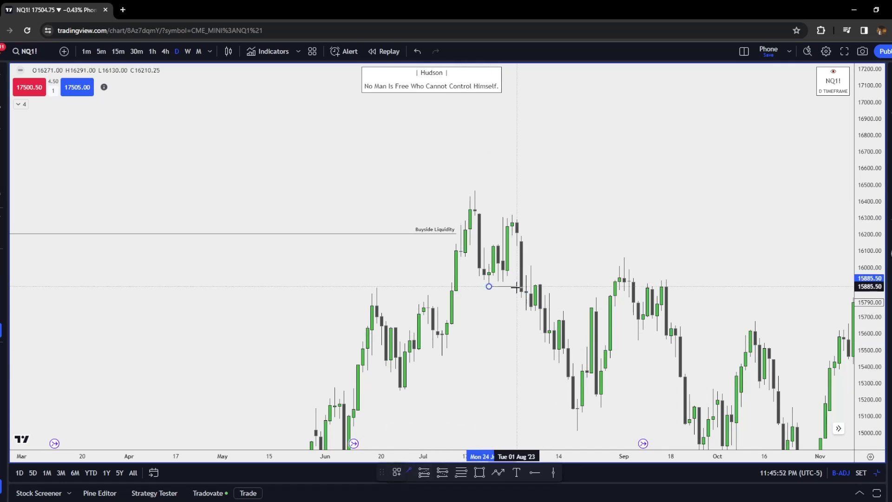
pyautogui.click(517, 286)
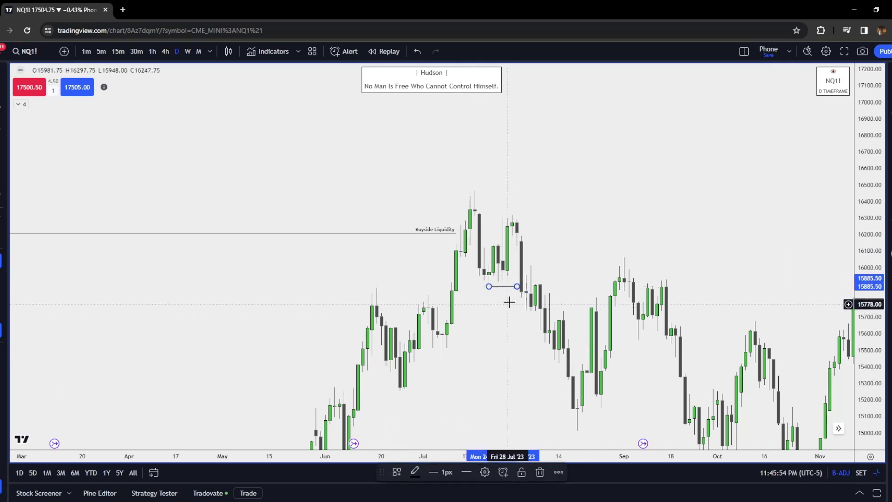
# Step: Change the color of the 15885.50 trend line to red
pyautogui.click(415, 472)
pyautogui.click(418, 374)
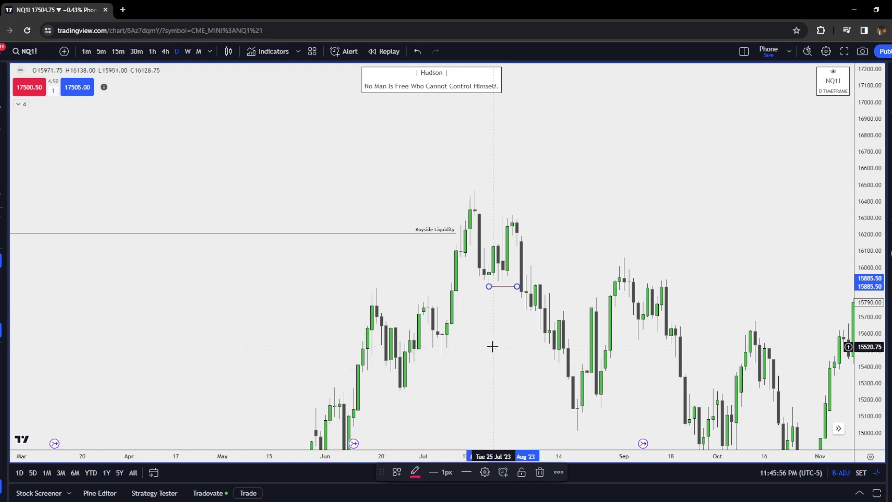
pyautogui.click(492, 346)
# Step: Draw a horizontal trend line from the 24 October 2023 high at 15155.25 to the early November rally candles
pyautogui.scroll(2, 535, 370)
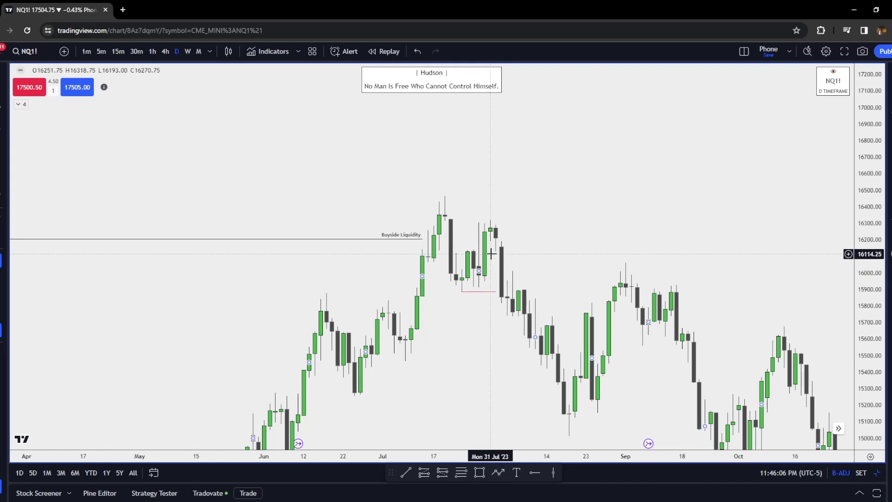
pyautogui.moveTo(512, 353); pyautogui.dragTo(509, 334)
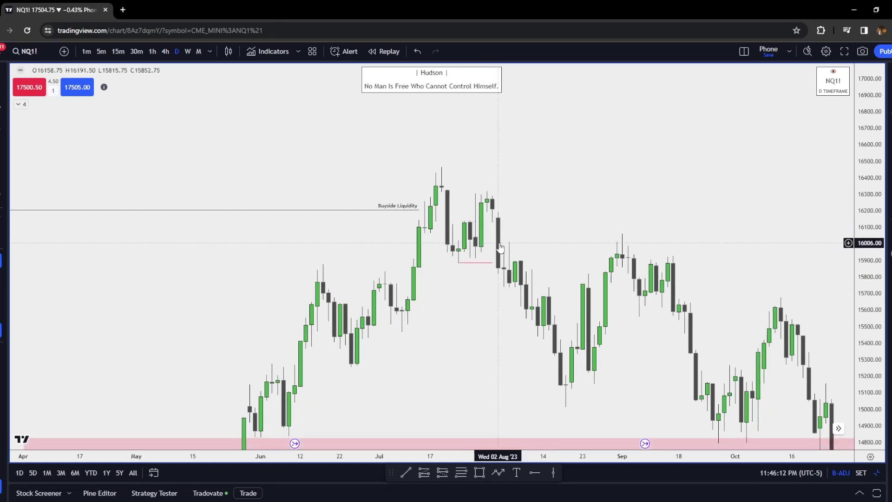
pyautogui.hscroll(5, 500, 247)
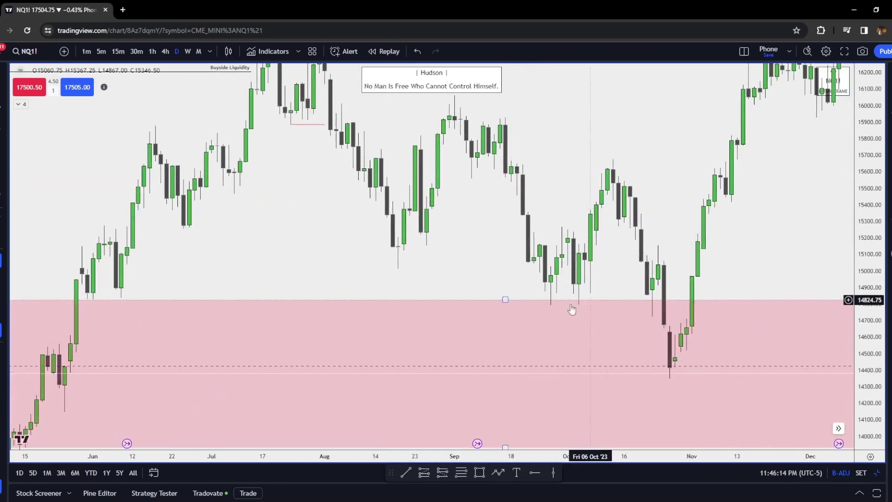
pyautogui.scroll(-5, 677, 362)
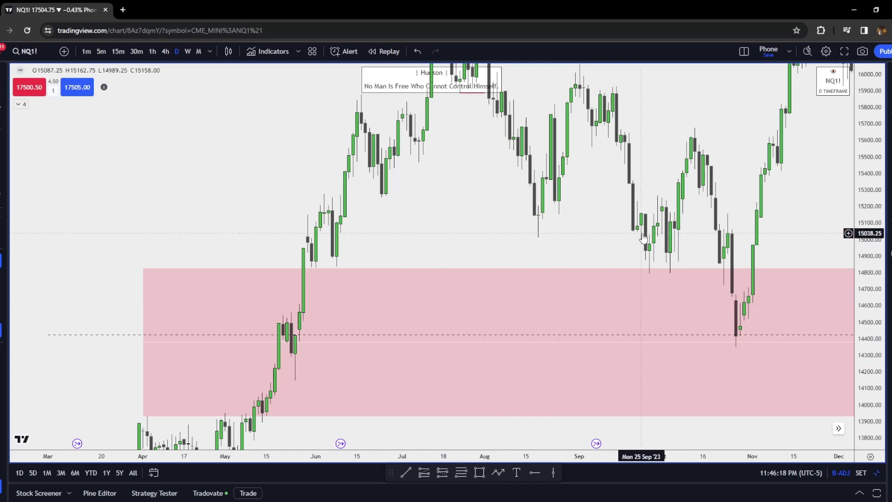
pyautogui.scroll(3, 694, 237)
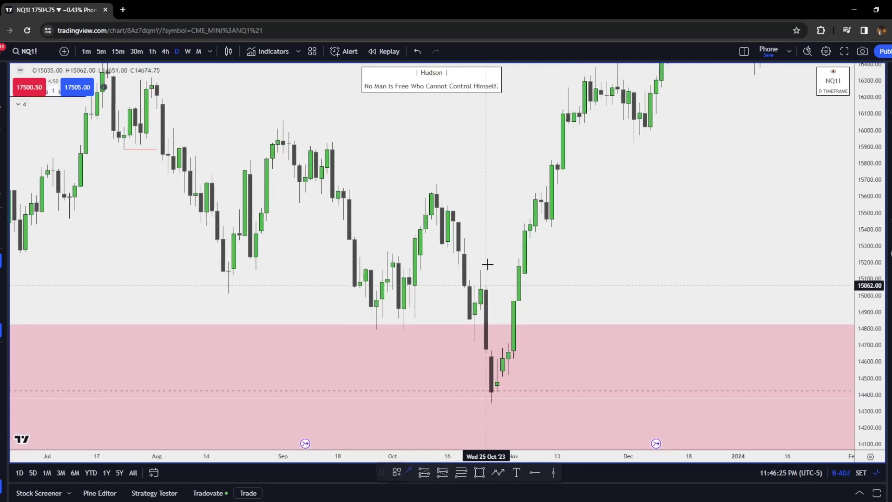
pyautogui.click(481, 270)
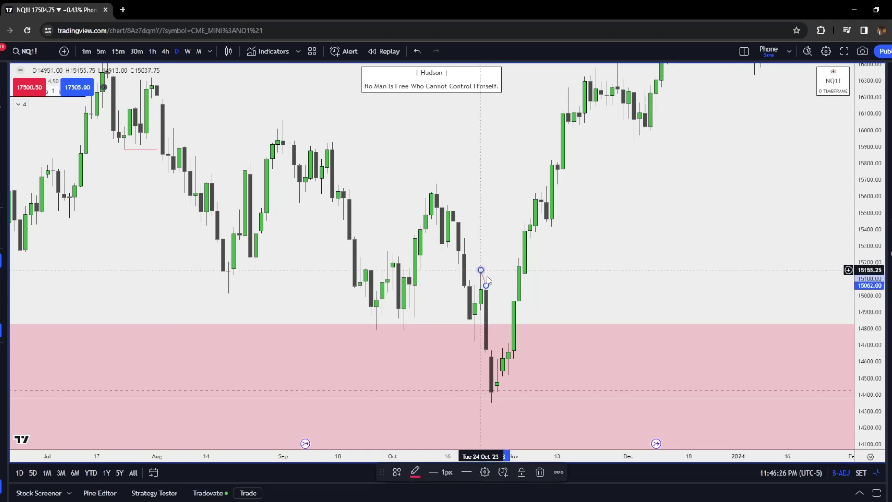
pyautogui.click(519, 270)
# Step: Draw a horizontal trend line from the 19 July 2023 high at 16464.50 to 8 December 2023
pyautogui.moveTo(567, 266); pyautogui.dragTo(573, 427)
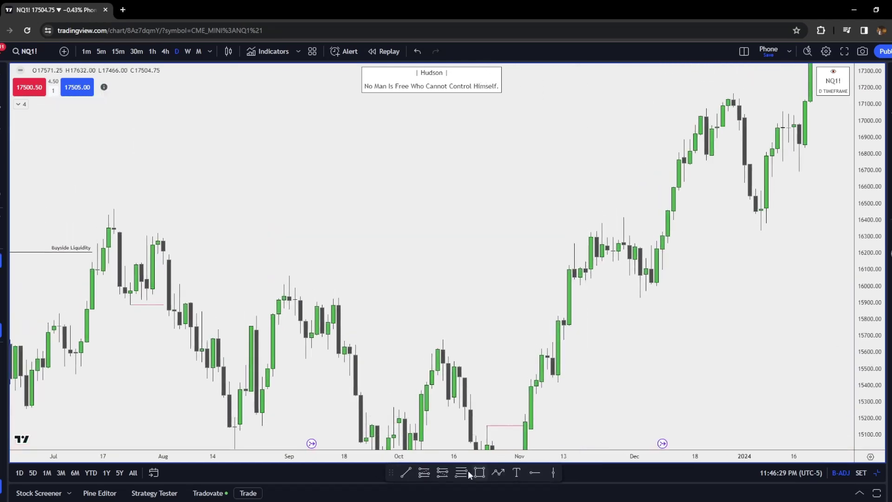
pyautogui.click(113, 202)
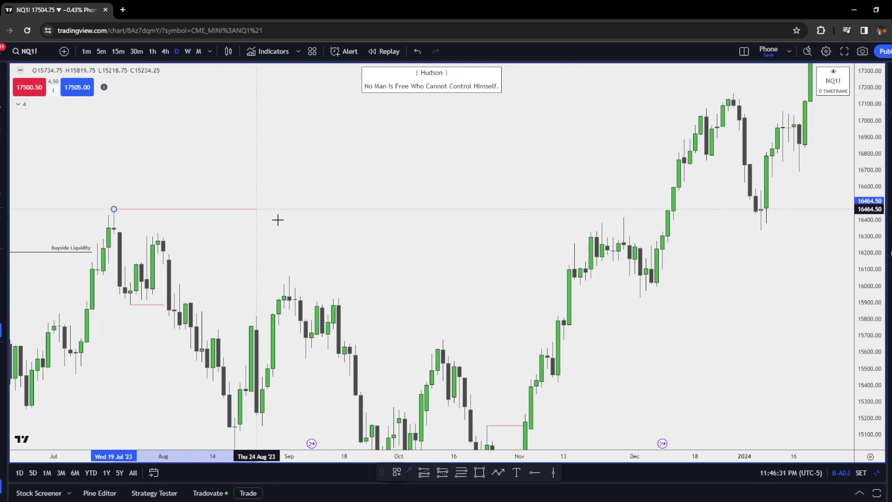
pyautogui.click(662, 241)
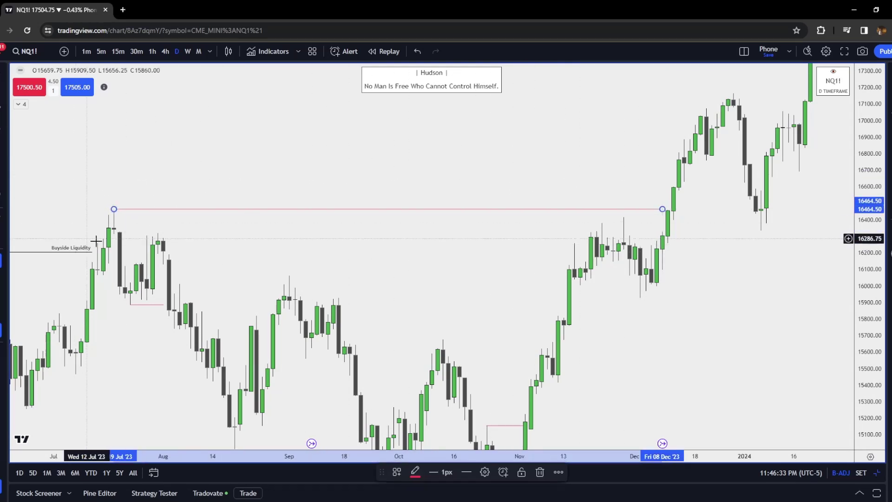
pyautogui.moveTo(196, 240); pyautogui.dragTo(377, 235)
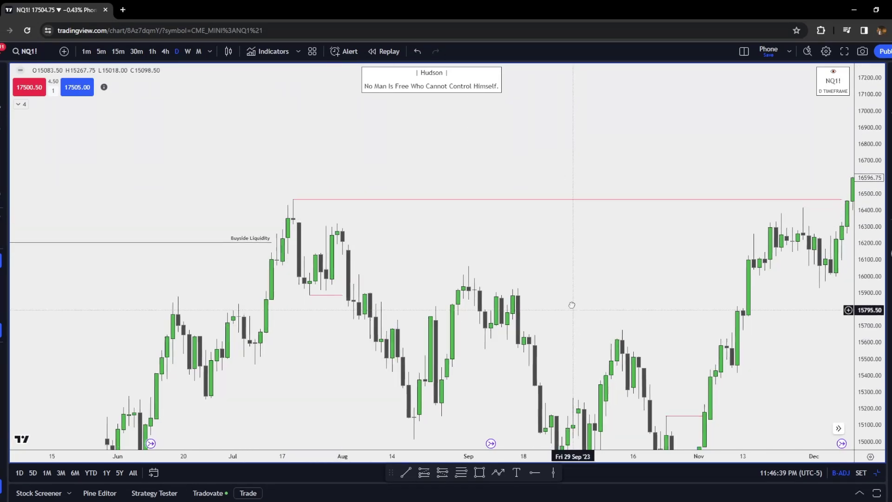
pyautogui.moveTo(572, 305); pyautogui.dragTo(511, 243)
pyautogui.moveTo(697, 343); pyautogui.dragTo(676, 300)
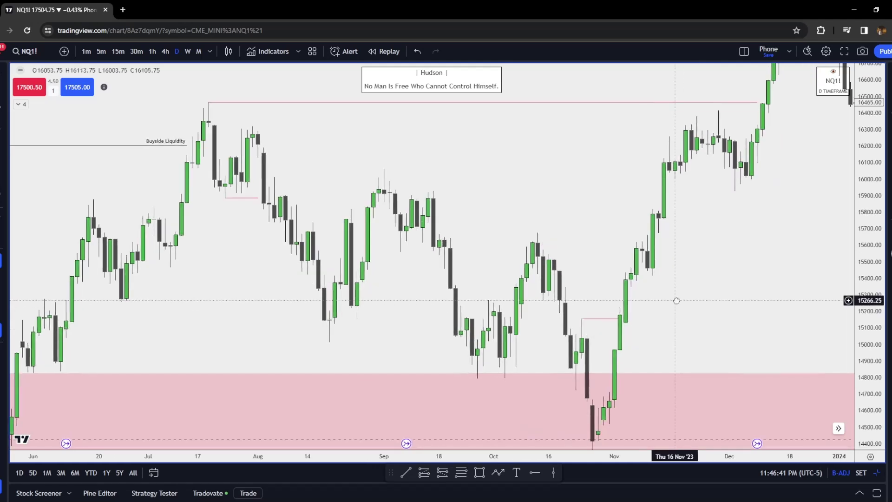
# Step: Mark the daily gap between 15464.50 and 15493.75 with a rectangle from 6 November to about 15 November 2023
pyautogui.scroll(2, 660, 296)
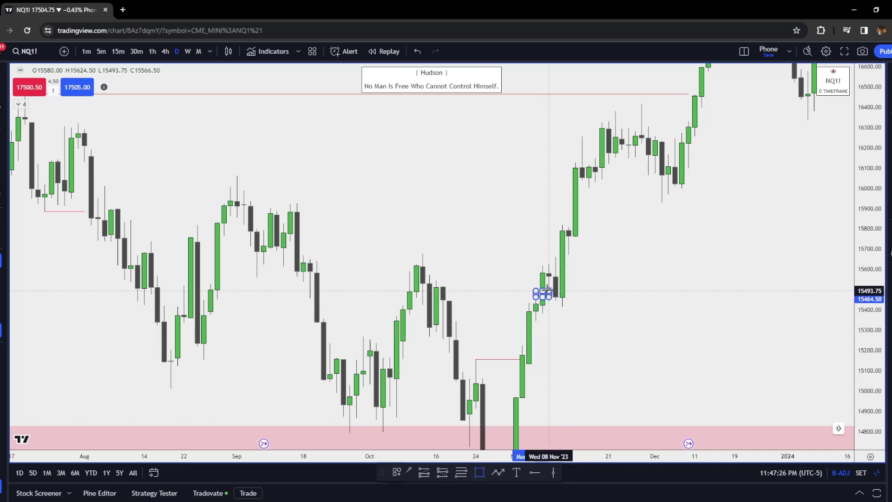
pyautogui.click(612, 223)
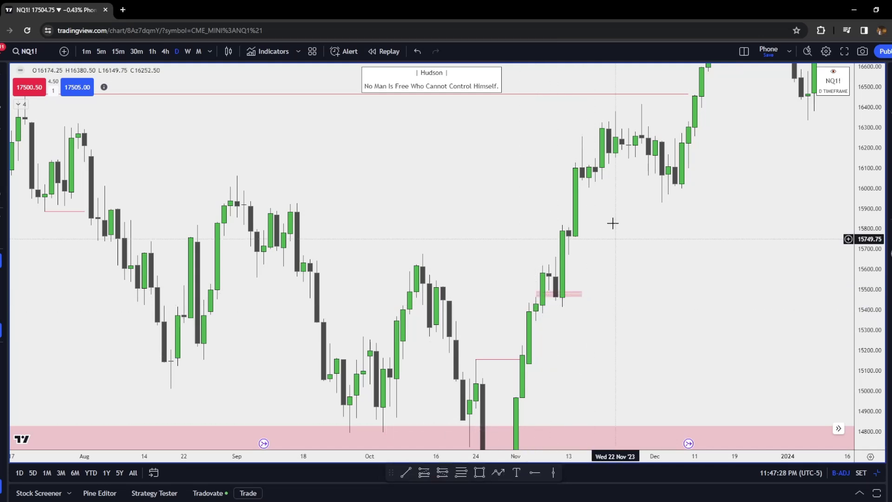
pyautogui.moveTo(601, 168); pyautogui.dragTo(584, 251)
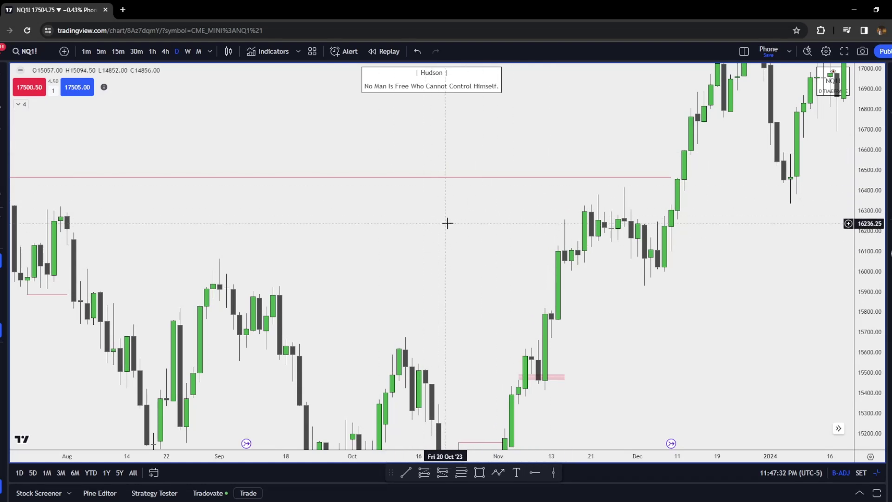
# Step: On the weekly timeframe, draw a horizontal line at 13056.75 from 12 December 2022 to 23 January 2023 and apply the Buy Side Liquidity template
pyautogui.press('w')
pyautogui.press('Return')
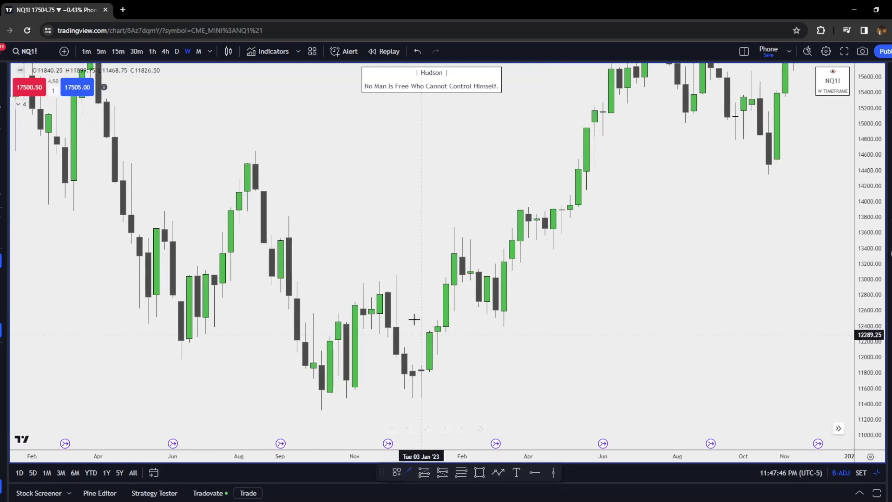
pyautogui.click(445, 277)
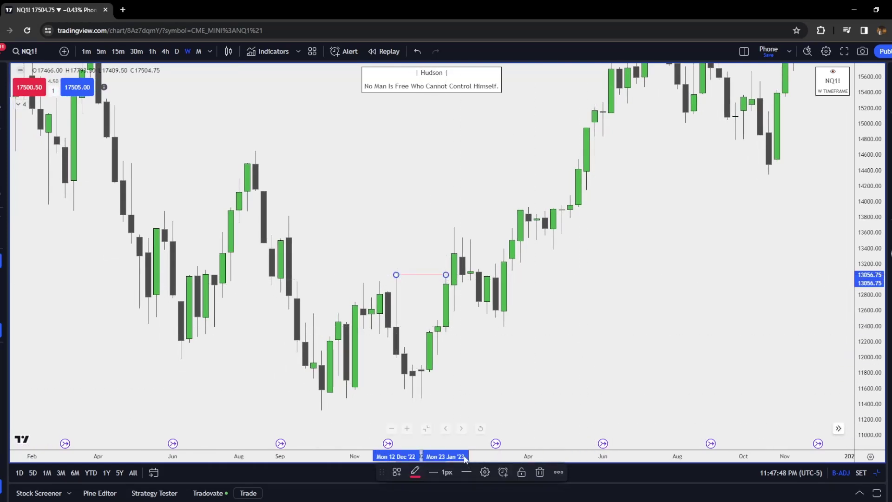
pyautogui.click(397, 472)
pyautogui.click(422, 442)
pyautogui.click(410, 252)
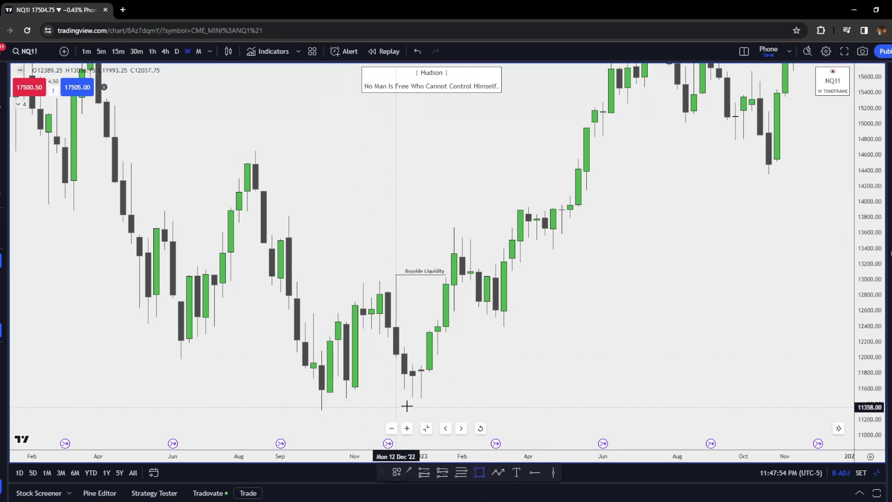
# Step: Box the weekly gap between about 12480 and 12590 from mid-January to late March 2023, and switch to the 4-hour timeframe
pyautogui.moveTo(438, 320); pyautogui.dragTo(521, 320)
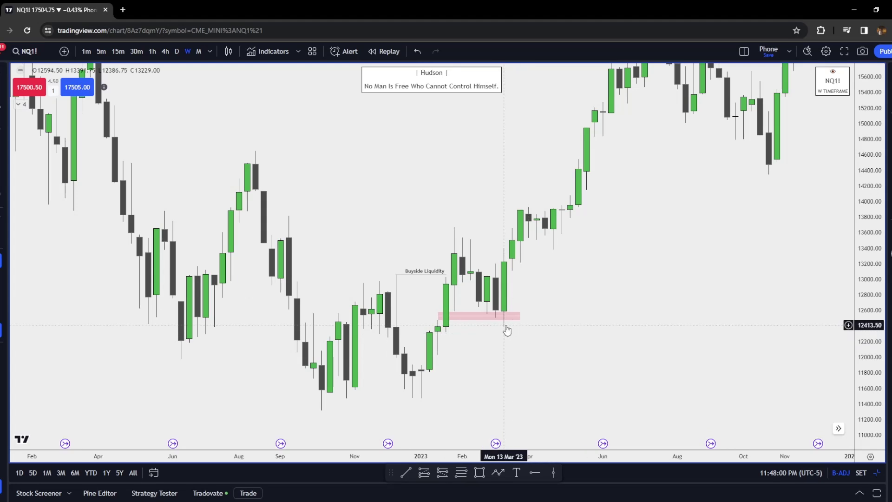
pyautogui.press('4')
pyautogui.press('h')
pyautogui.press('Return')
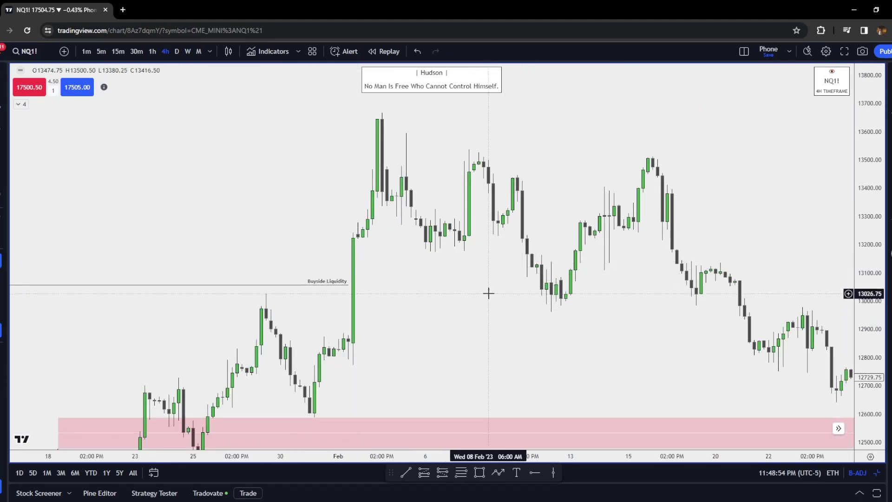
# Step: Draw horizontal lines at 13175.00 from the 6 February 2023 low to 9 February, and from the 9 February high near 13446 to 15 February
pyautogui.moveTo(488, 293); pyautogui.dragTo(450, 318)
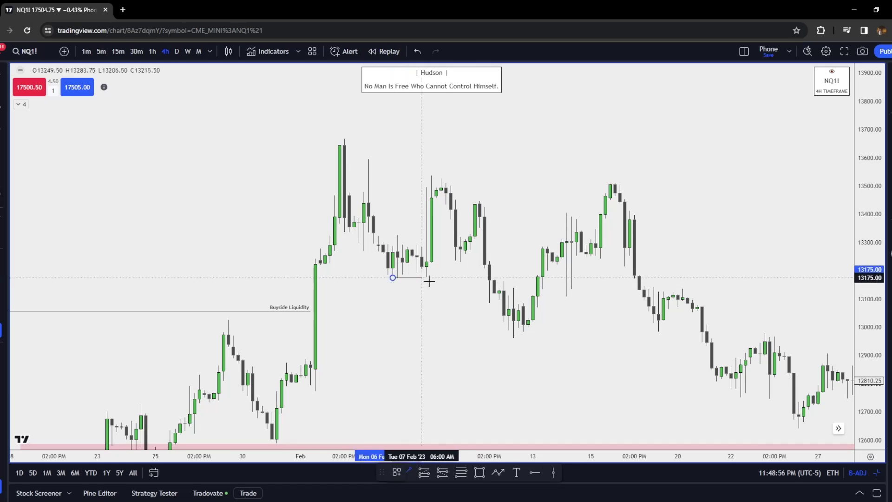
pyautogui.click(484, 278)
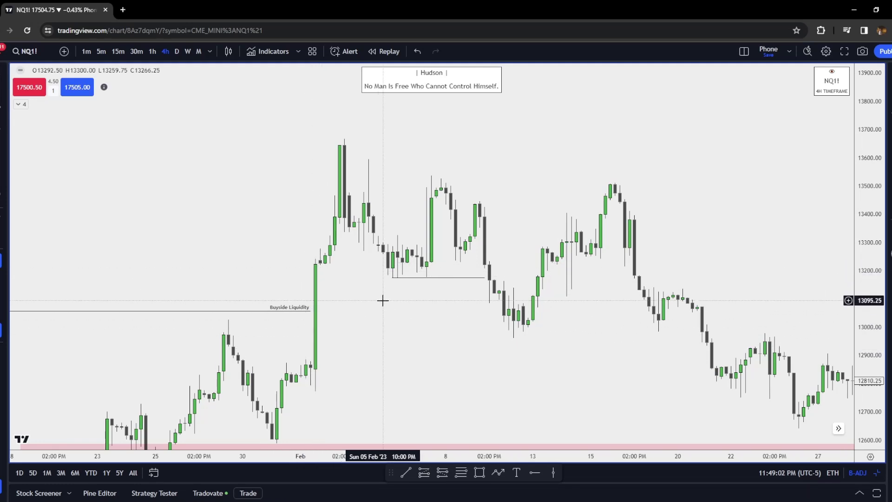
pyautogui.moveTo(382, 300); pyautogui.dragTo(314, 300)
pyautogui.click(407, 471)
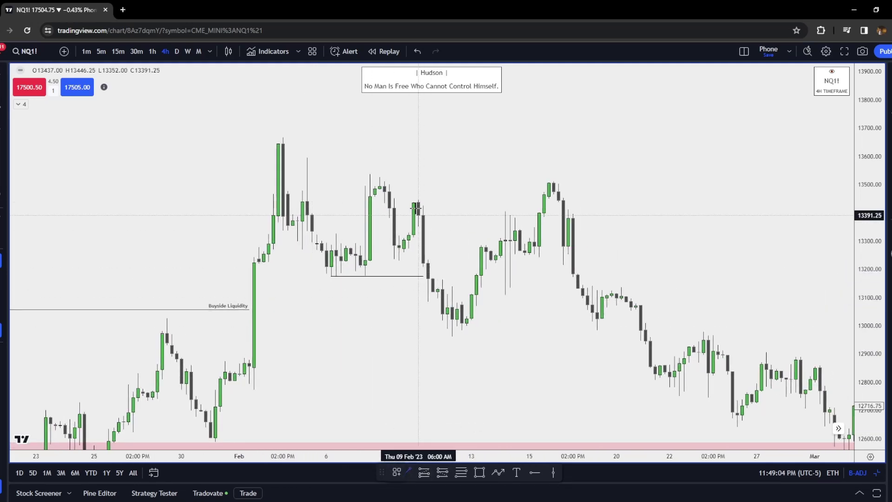
pyautogui.click(417, 198)
pyautogui.click(536, 200)
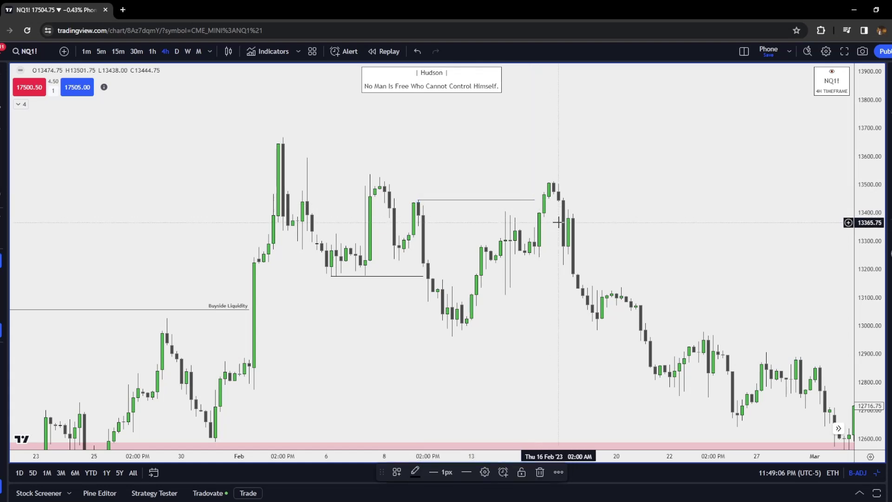
# Step: Draw a short horizontal line at about 13240 from the 15 February 2023 low to the following sell-off candles
pyautogui.moveTo(553, 190); pyautogui.dragTo(539, 208)
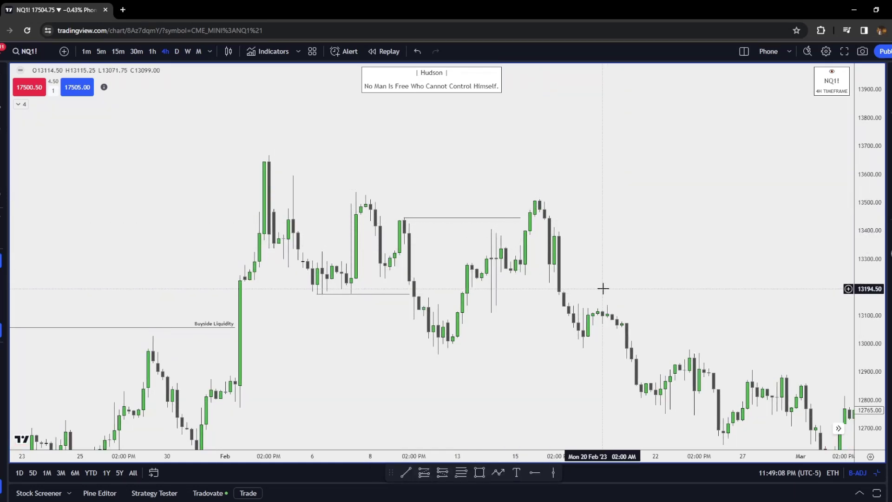
pyautogui.click(405, 472)
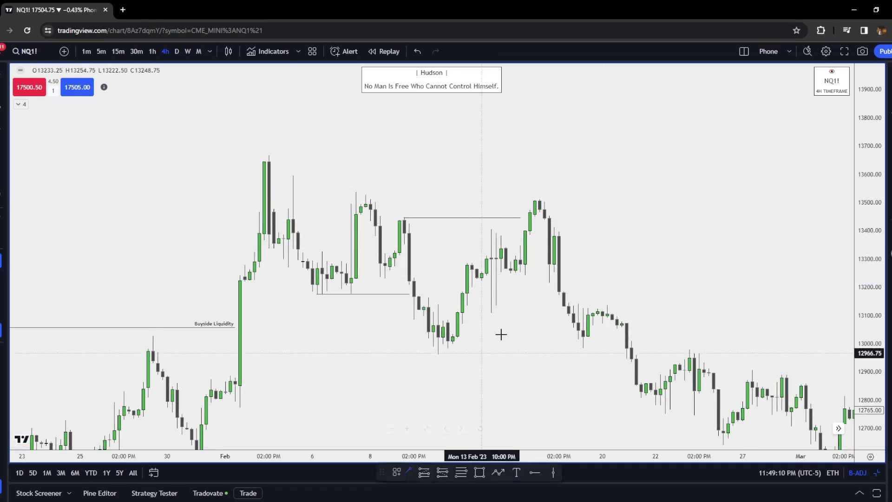
pyautogui.click(524, 275)
pyautogui.click(544, 275)
pyautogui.moveTo(609, 335); pyautogui.dragTo(602, 343)
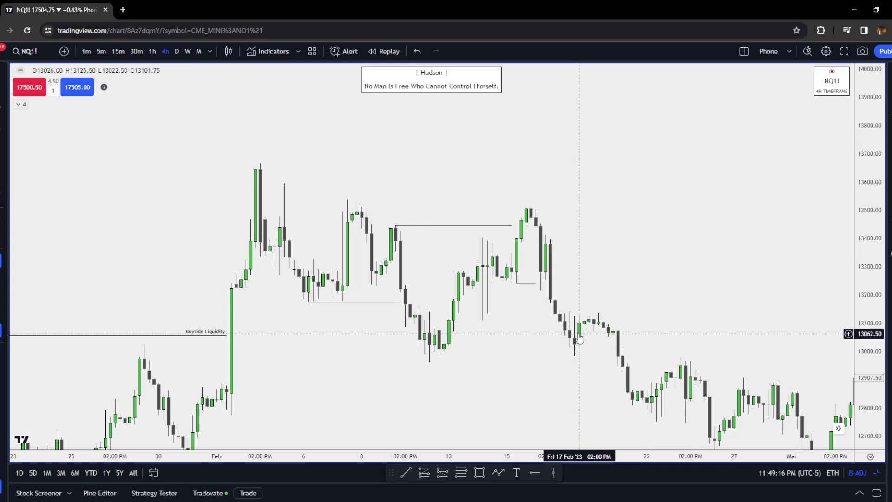
# Step: Draw a horizontal line at 12851.25 from the 1 March 2023 swing high to the rally on about 3 March
pyautogui.hscroll(10, 579, 338)
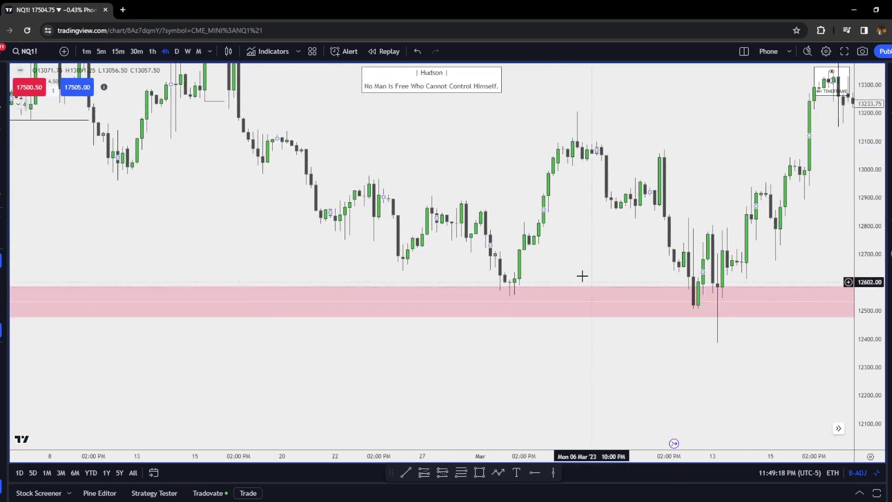
pyautogui.hscroll(6, 643, 342)
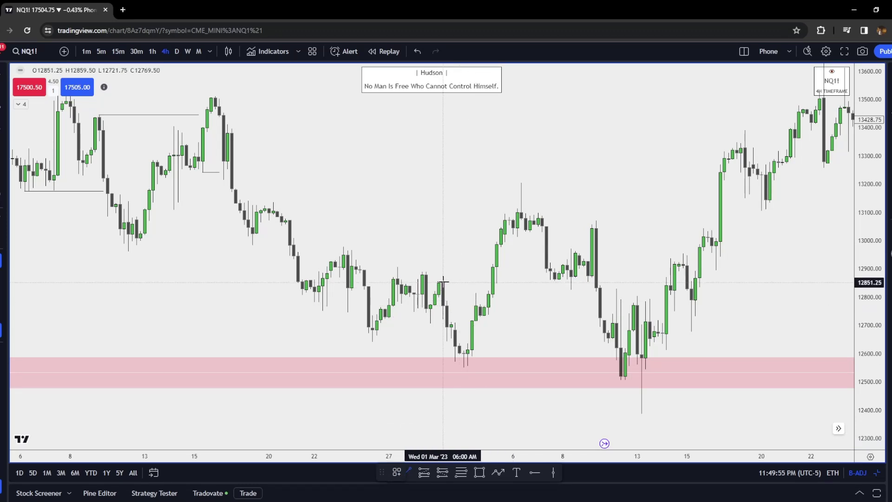
pyautogui.click(492, 282)
pyautogui.moveTo(506, 298); pyautogui.dragTo(497, 312)
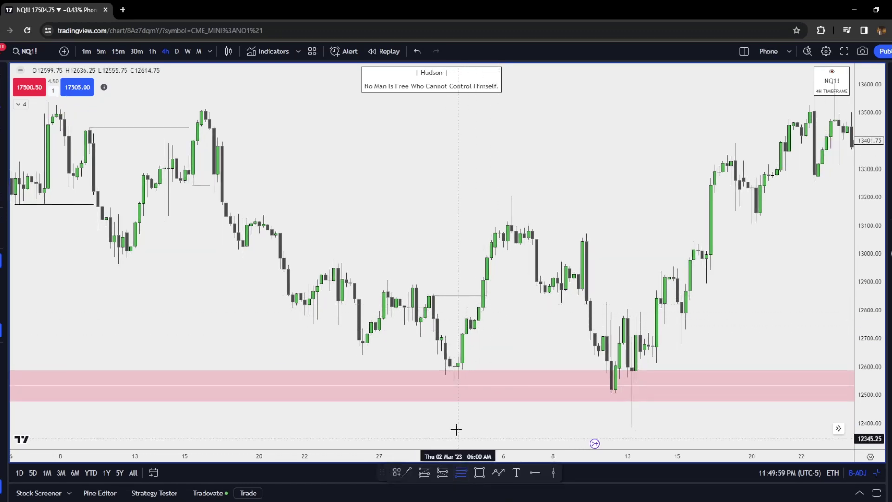
# Step: Draw a Fibonacci retracement from the 2 March 2023 low at 12550.25 to the 13204.00 high, and delete the horizontal line at 12851.25
pyautogui.click(454, 380)
pyautogui.click(512, 196)
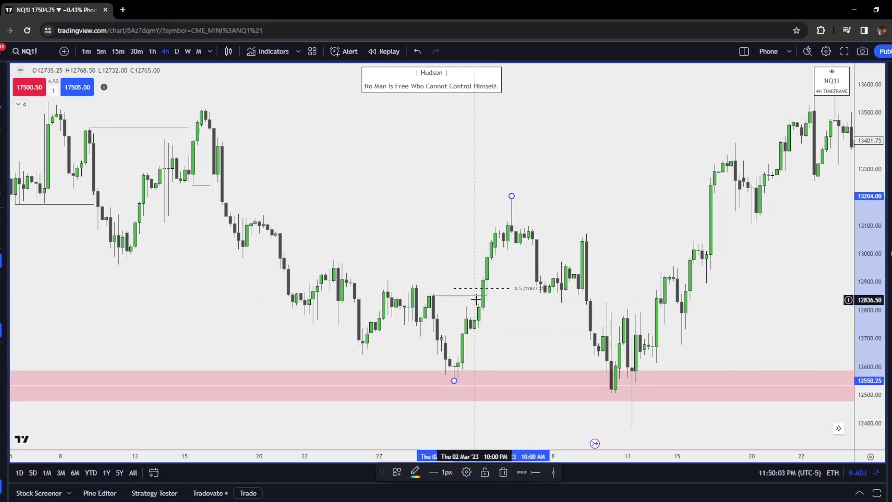
pyautogui.click(502, 303)
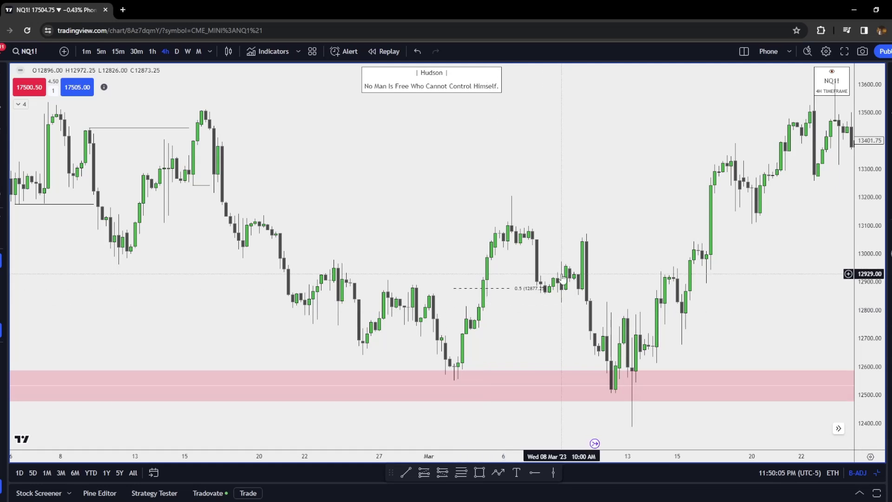
# Step: Draw a horizontal line at 12550.25 from the 2 March 2023 low to 10 March and apply the Sell Side Liquidity template
pyautogui.moveTo(643, 301); pyautogui.dragTo(530, 277)
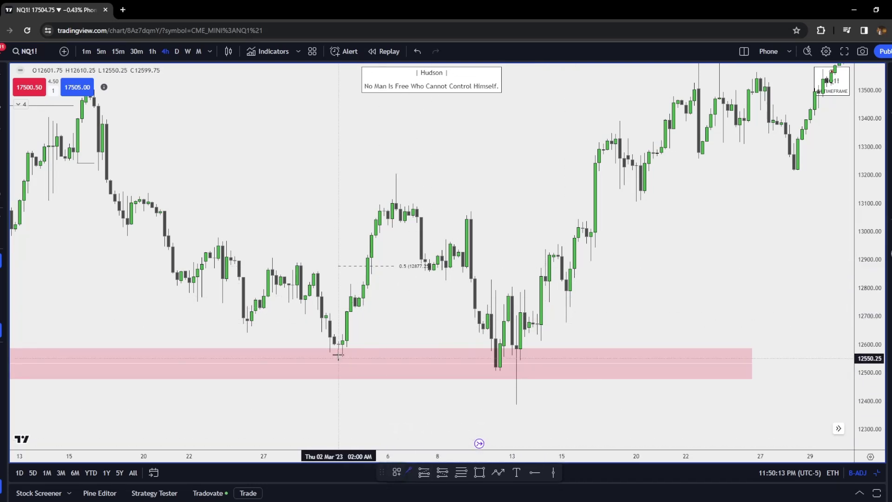
pyautogui.click(491, 368)
pyautogui.click(402, 472)
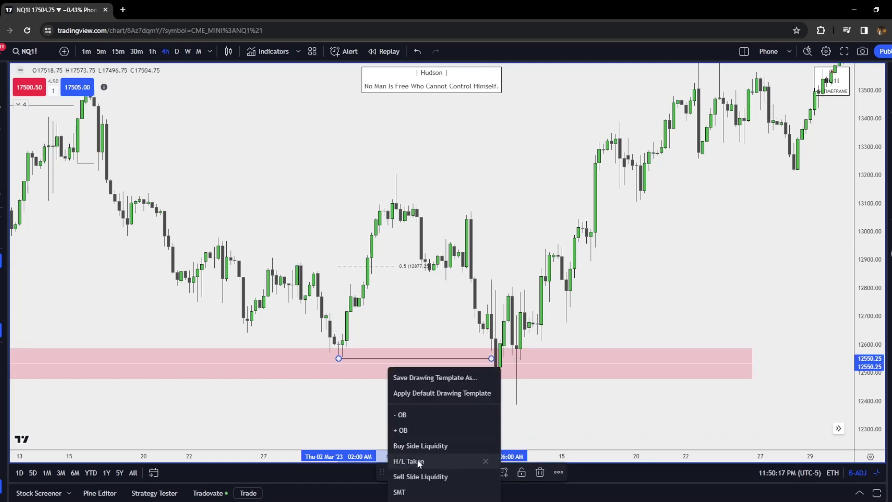
pyautogui.click(419, 475)
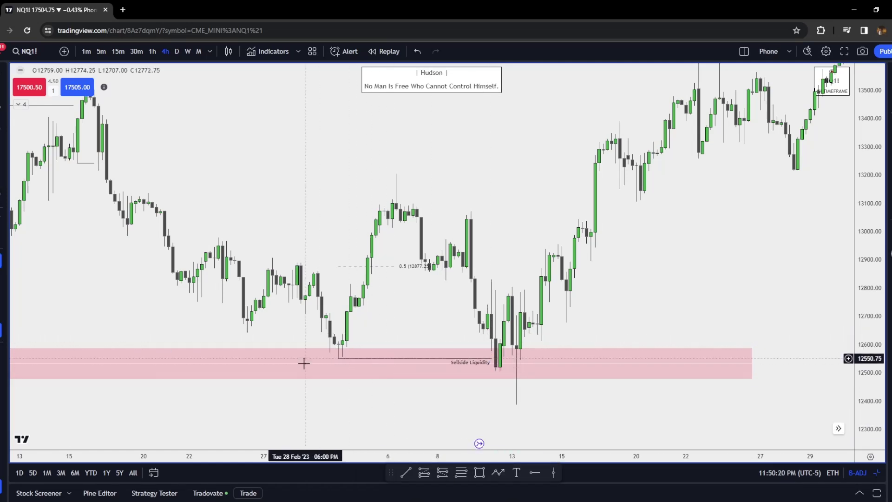
# Step: Draw horizontal lines from the 10 March 2023 high at about 12830 to 14 March, and from the 2 February high at 13667.50 to late March
pyautogui.scroll(1, 583, 402)
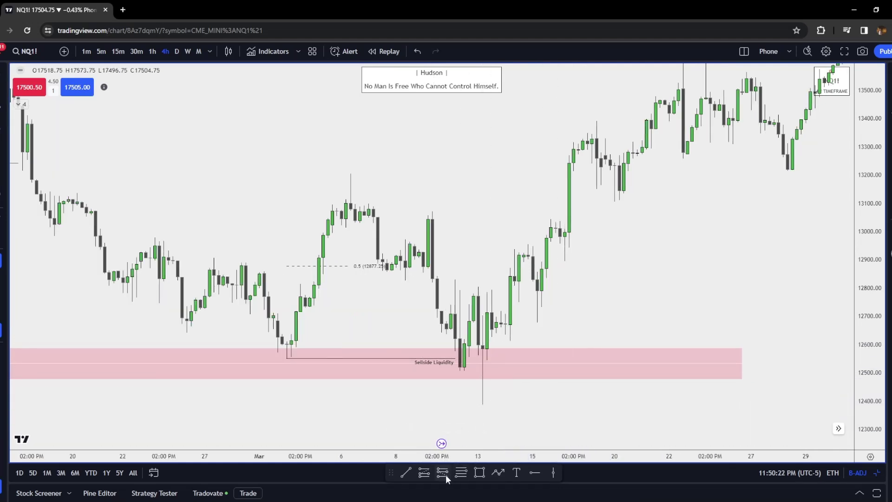
pyautogui.click(505, 281)
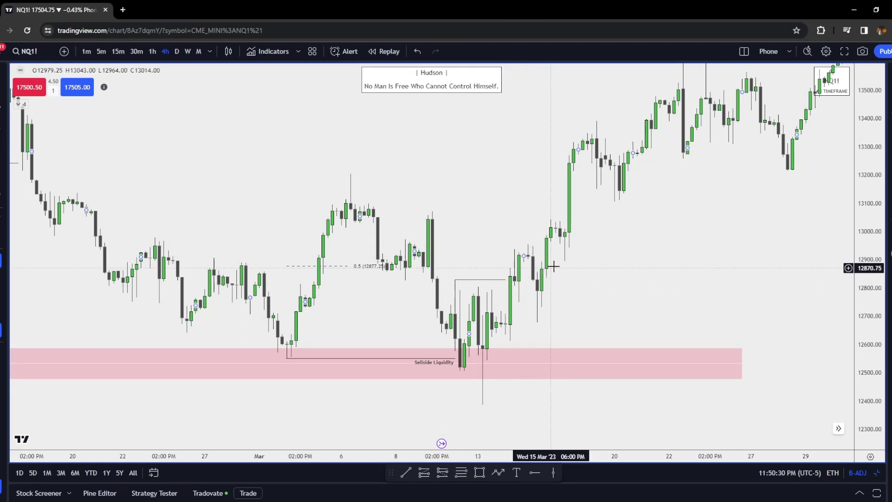
pyautogui.scroll(-3, 617, 294)
pyautogui.scroll(-2, 493, 231)
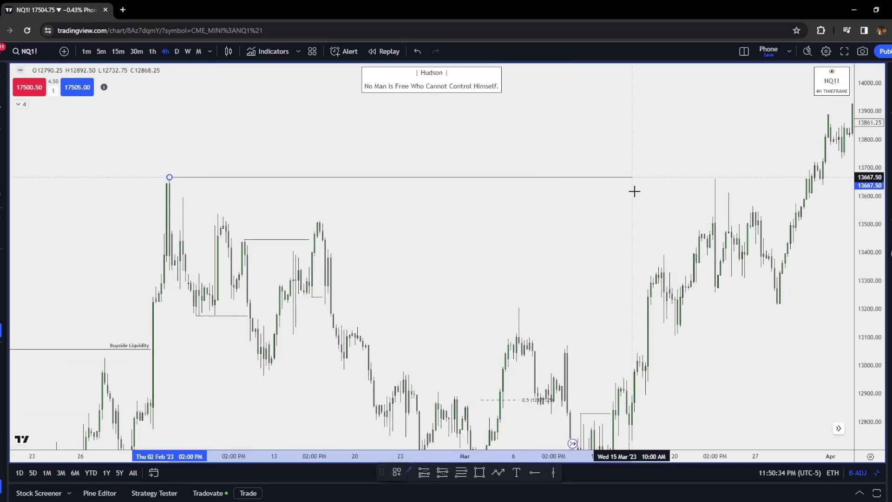
pyautogui.click(803, 188)
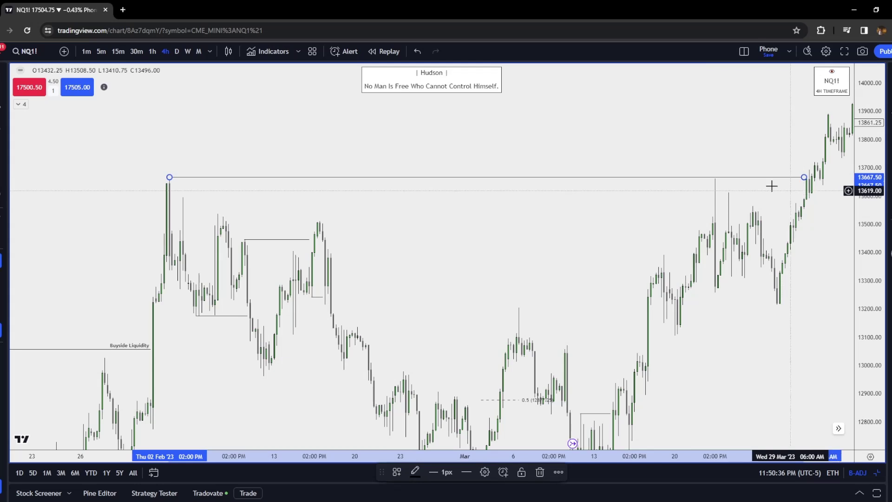
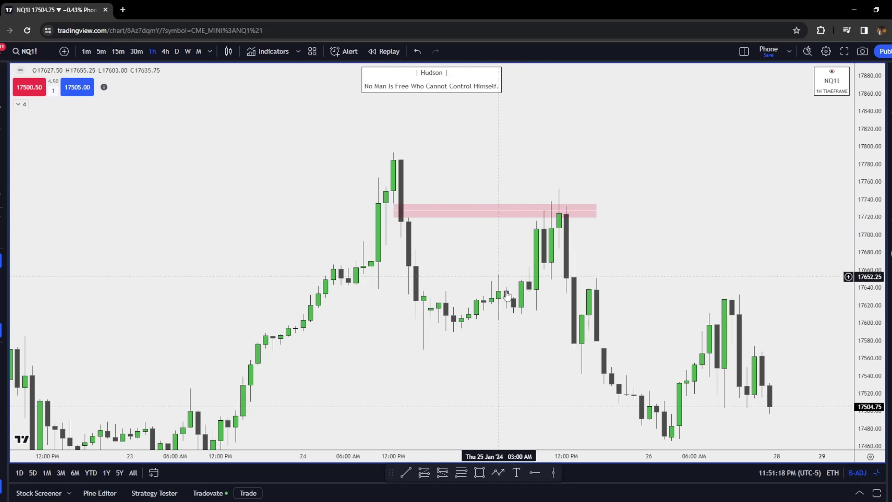
# Step: On the 1-hour chart, draw a line at 17569.75 from the 24 January 2024 low to 25 January and apply the Sell Side Liquidity template
pyautogui.moveTo(424, 350); pyautogui.dragTo(582, 350)
pyautogui.click(394, 473)
pyautogui.click(411, 474)
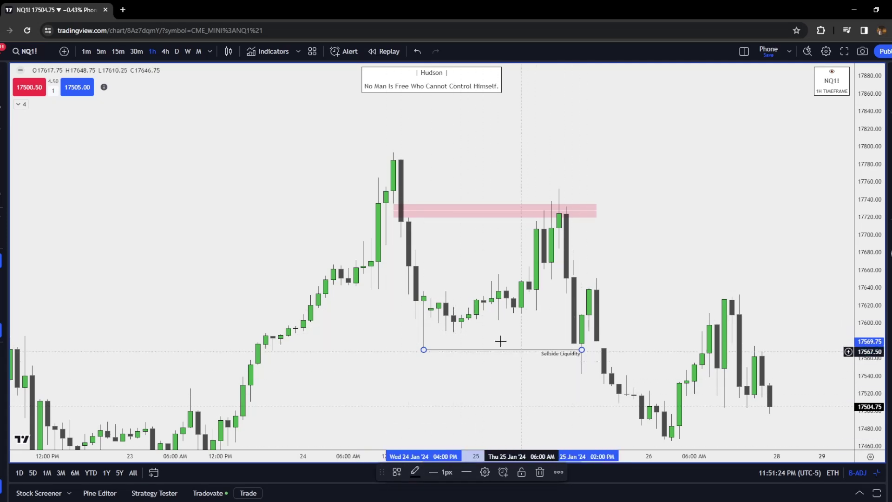
# Step: Switch to the 5-minute timeframe and bring the 25 January 2024 price action around the pink gap into view
pyautogui.click(101, 51)
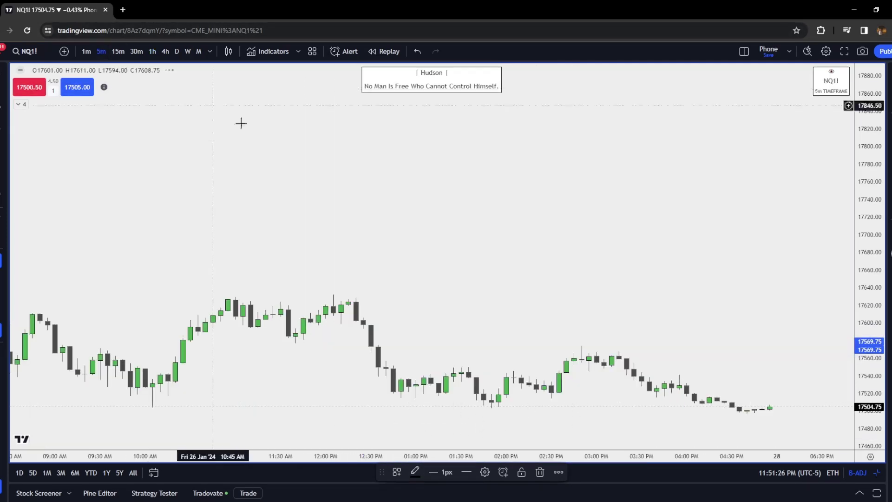
pyautogui.moveTo(286, 317); pyautogui.dragTo(765, 319)
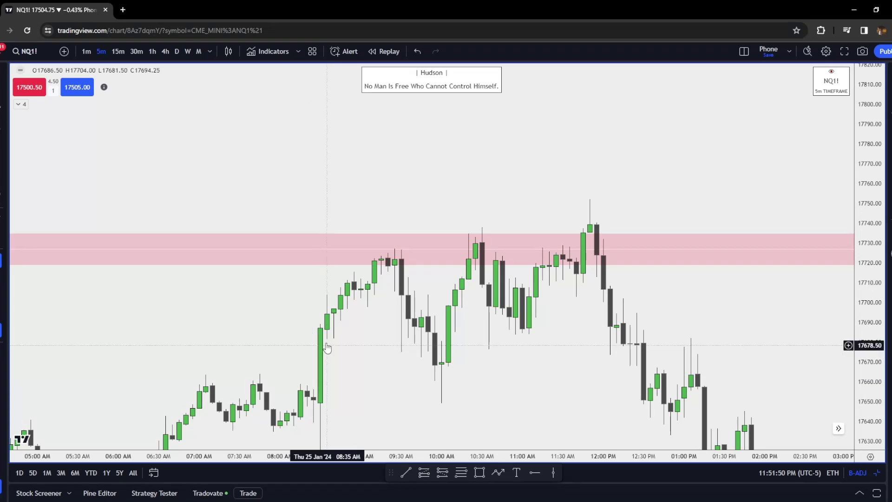
# Step: Draw a horizontal line at 17727.25 from the 9:25 AM high on 25 January 2024 to the candle that breaks it, and remove it
pyautogui.click(394, 248)
pyautogui.click(468, 248)
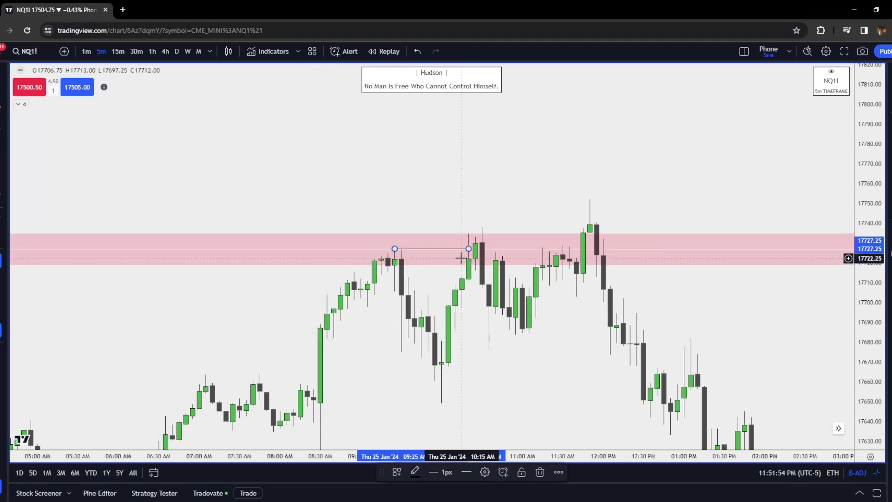
pyautogui.click(470, 251)
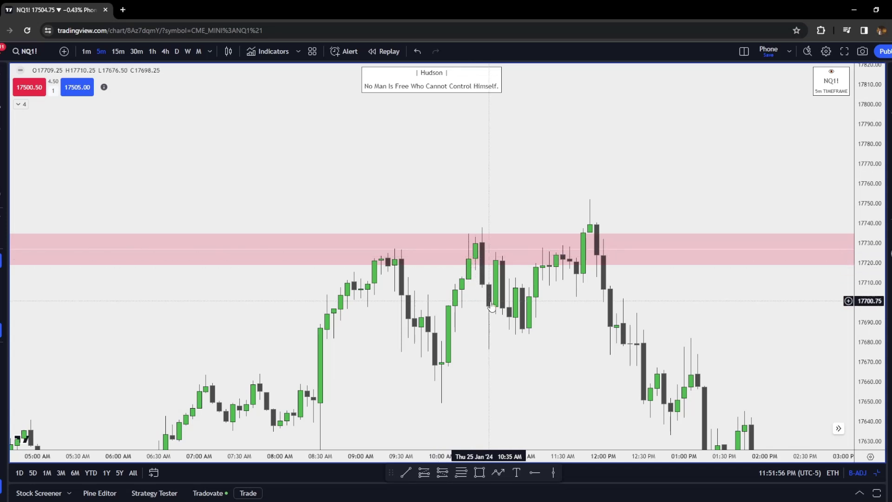
pyautogui.moveTo(500, 334); pyautogui.dragTo(442, 319)
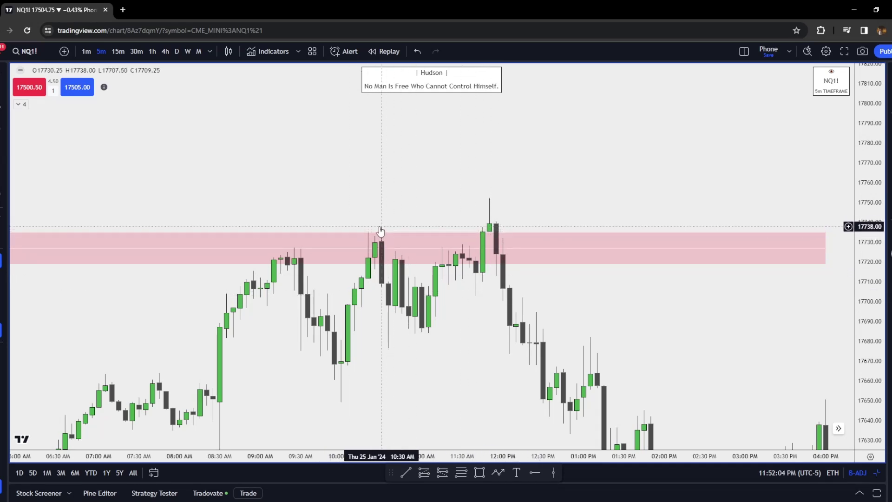
pyautogui.click(495, 238)
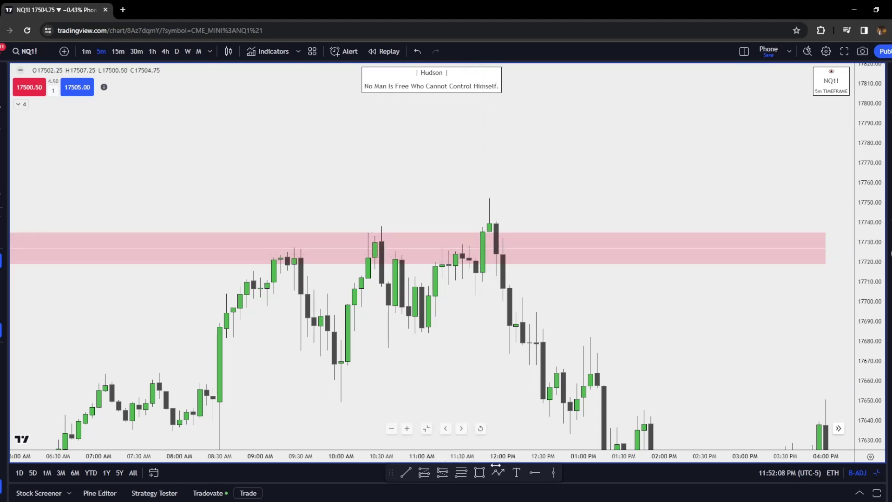
# Step: Box the fair value gap at about 17695 to 17700 on 25 January from about 12:00 PM to 12:35 PM
pyautogui.moveTo(502, 301)
pyautogui.mouseDown()
pyautogui.moveTo(516, 323)
pyautogui.moveTo(549, 311)
pyautogui.mouseUp()
pyautogui.click(539, 353)
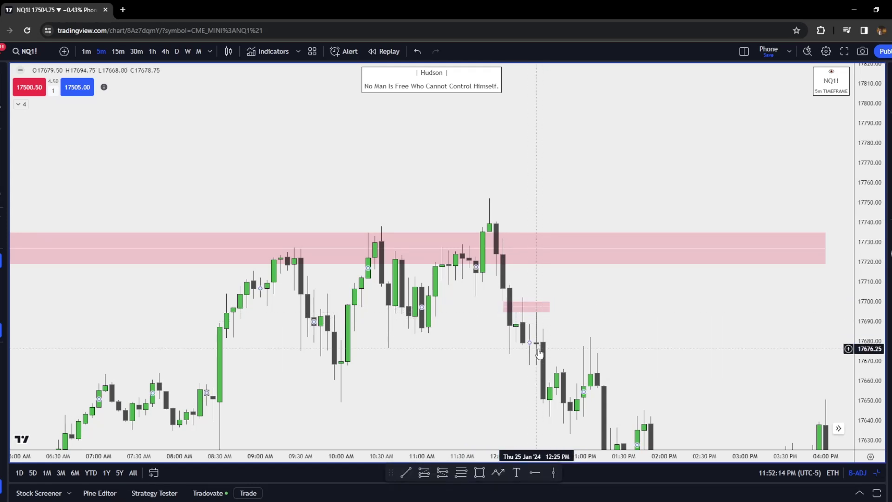
pyautogui.moveTo(539, 353); pyautogui.dragTo(533, 341)
pyautogui.scroll(-5, 547, 288)
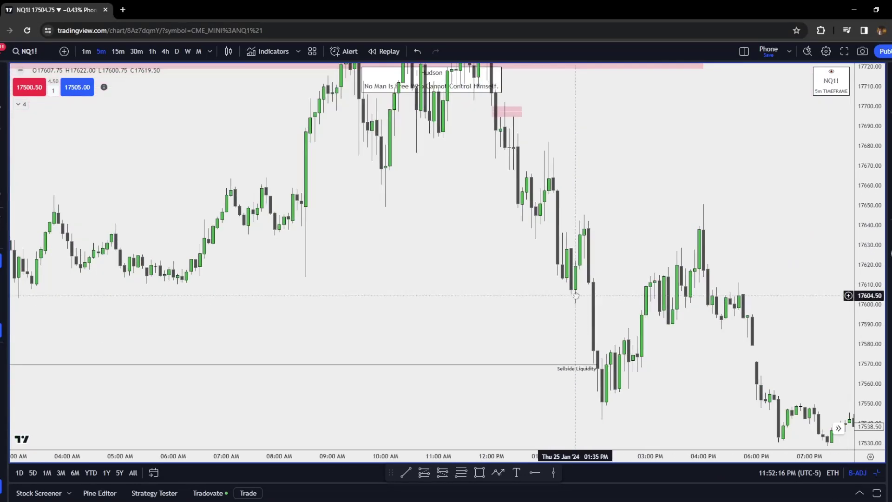
pyautogui.scroll(4, 604, 390)
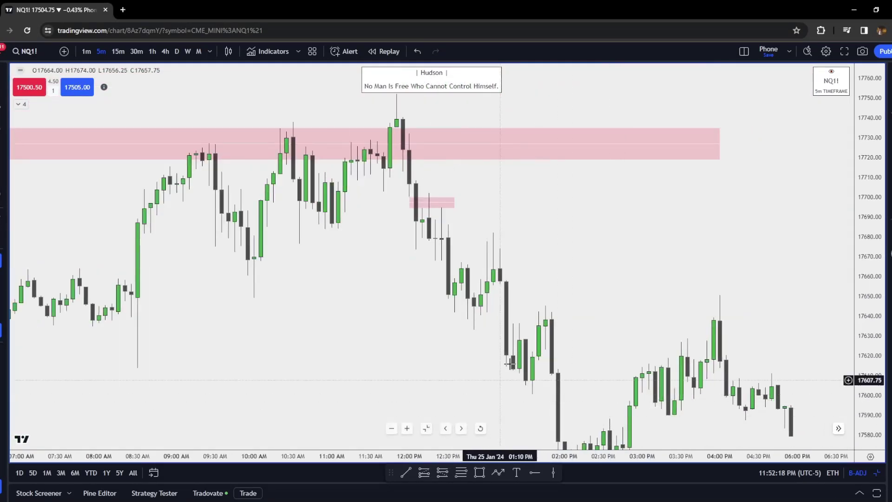
# Step: Draw a horizontal line from the 10:00 AM low on 25 January at about 17649 to the candle breaking it near 12:35 PM
pyautogui.moveTo(494, 395); pyautogui.dragTo(516, 385)
pyautogui.click(275, 310)
pyautogui.click(478, 336)
pyautogui.moveTo(479, 336)
pyautogui.mouseDown()
pyautogui.moveTo(541, 374)
pyautogui.moveTo(430, 317)
pyautogui.mouseUp()
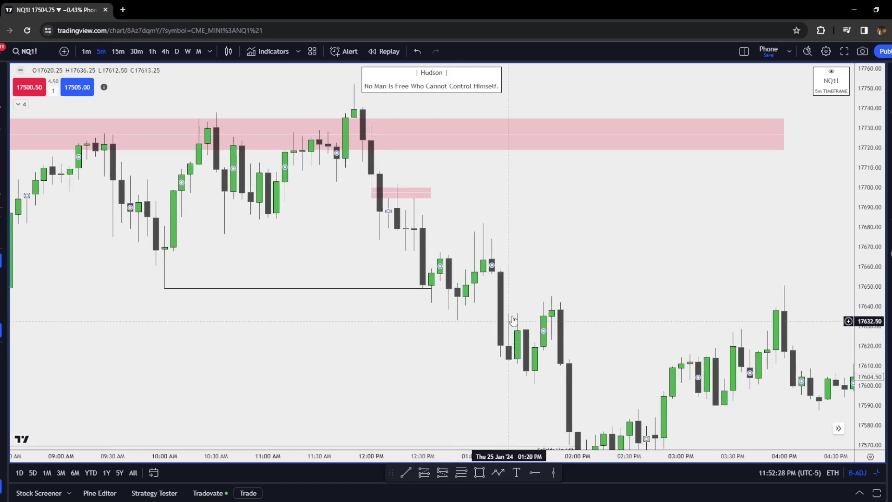
pyautogui.moveTo(577, 381); pyautogui.dragTo(534, 341)
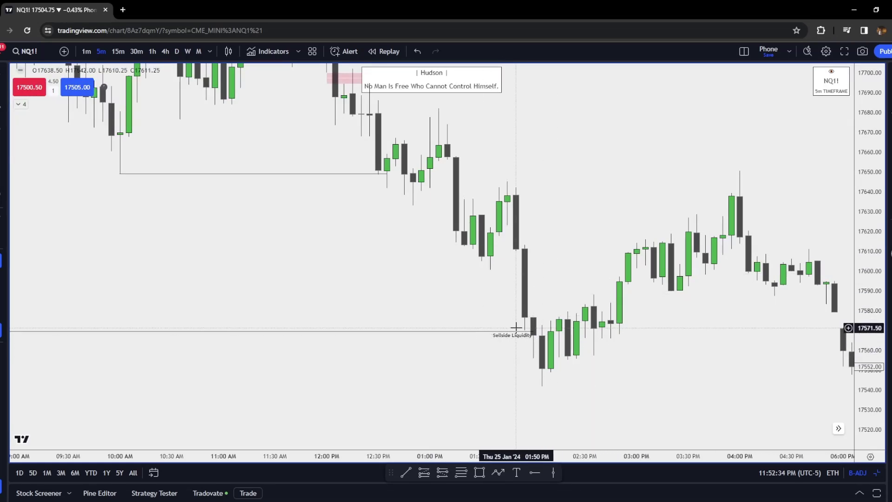
# Step: On the 15-minute chart, draw a line at 17611.50 from the 8:45 AM high on 26 January to 10:30 AM, labelled Buyside Liquidity by template
pyautogui.write('15')
pyautogui.press('Return')
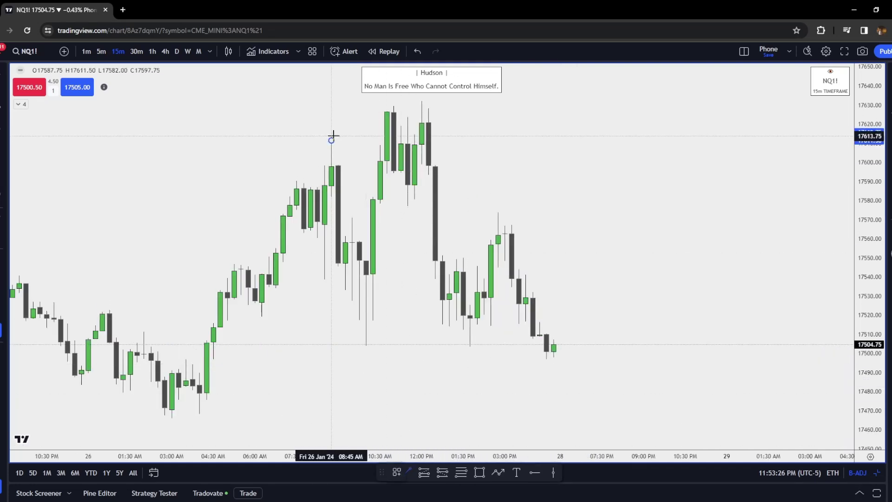
pyautogui.moveTo(331, 139); pyautogui.dragTo(380, 139)
pyautogui.click(396, 472)
pyautogui.click(411, 445)
pyautogui.moveTo(459, 211); pyautogui.dragTo(498, 229)
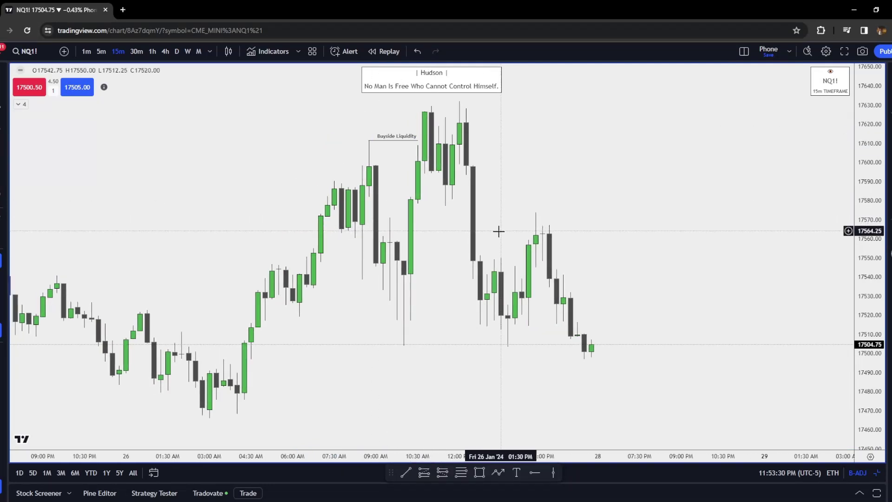
# Step: Draw horizontal lines from the 10:30 AM low at about 17578 to 12:00 PM, and from the 11:00 AM high at 17629.50 to 12:15 PM
pyautogui.moveTo(418, 203); pyautogui.dragTo(459, 203)
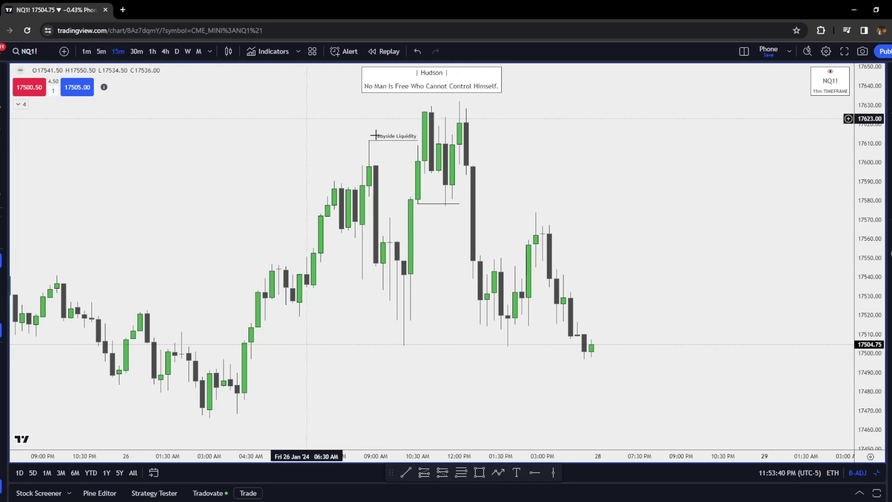
pyautogui.moveTo(463, 225); pyautogui.dragTo(534, 235)
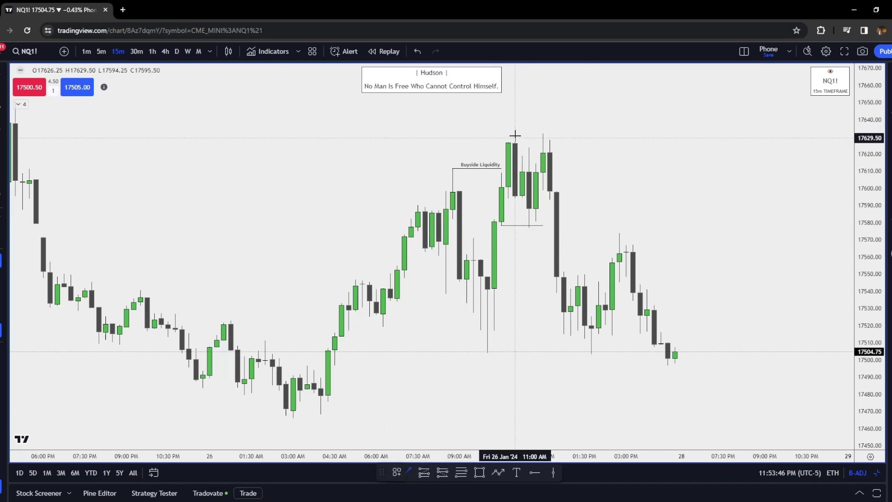
pyautogui.click(552, 143)
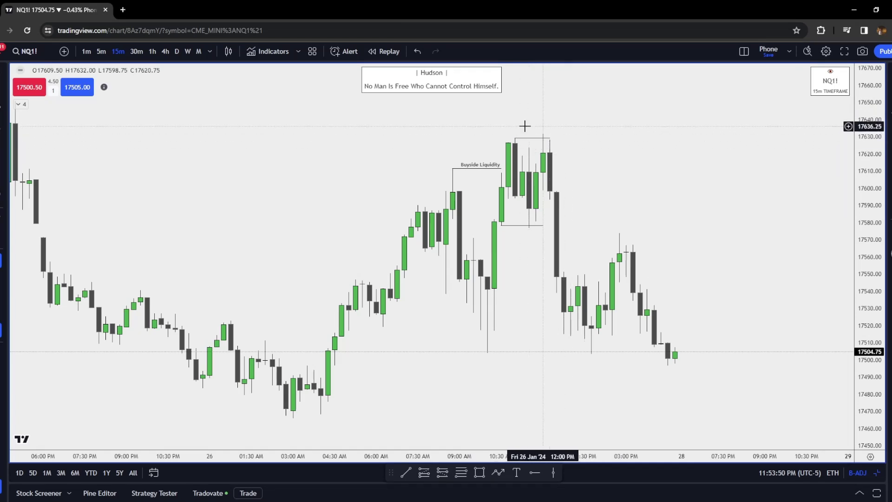
# Step: Examine the 26 January price action between the two lines on the 1-minute timeframe and return to the 15-minute timeframe
pyautogui.click(86, 52)
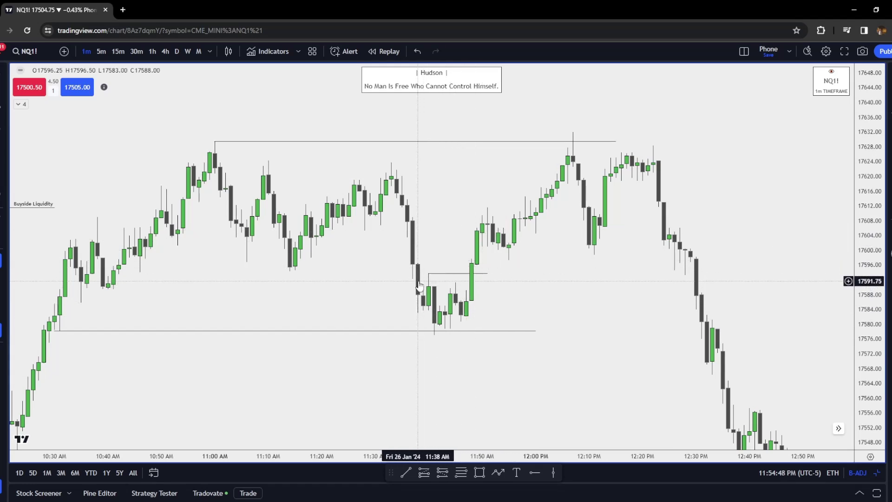
pyautogui.moveTo(551, 272); pyautogui.dragTo(524, 299)
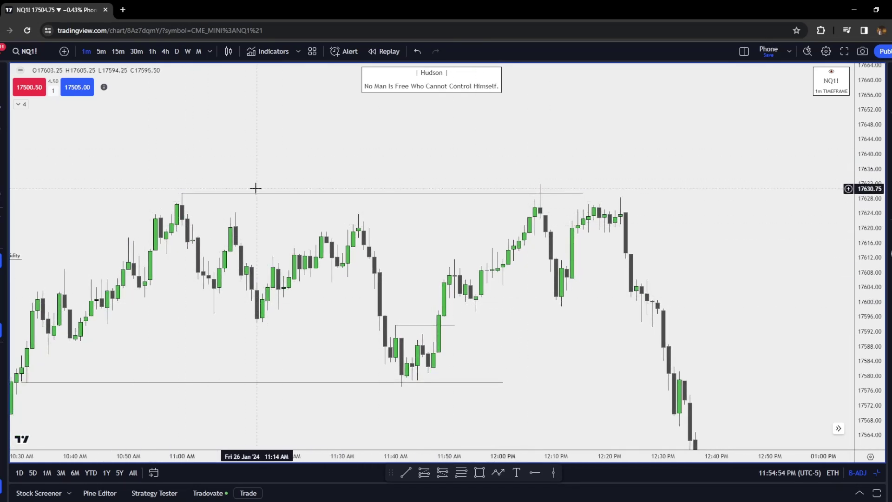
pyautogui.write('15')
pyautogui.press('Return')
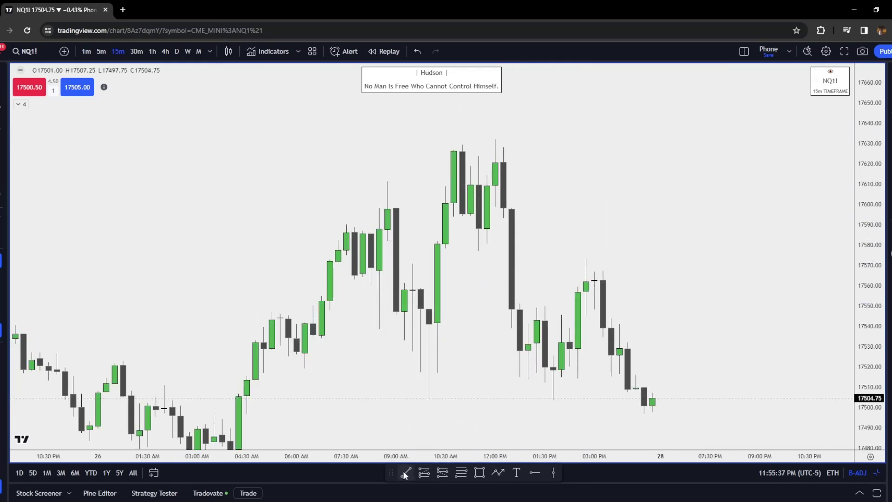
# Step: Draw horizontal lines from the 11:00 AM high at about 17629.50 to 12:15 PM, and from the 11:30 AM low at about 17577 to 12:45 PM
pyautogui.moveTo(462, 144); pyautogui.dragTo(502, 145)
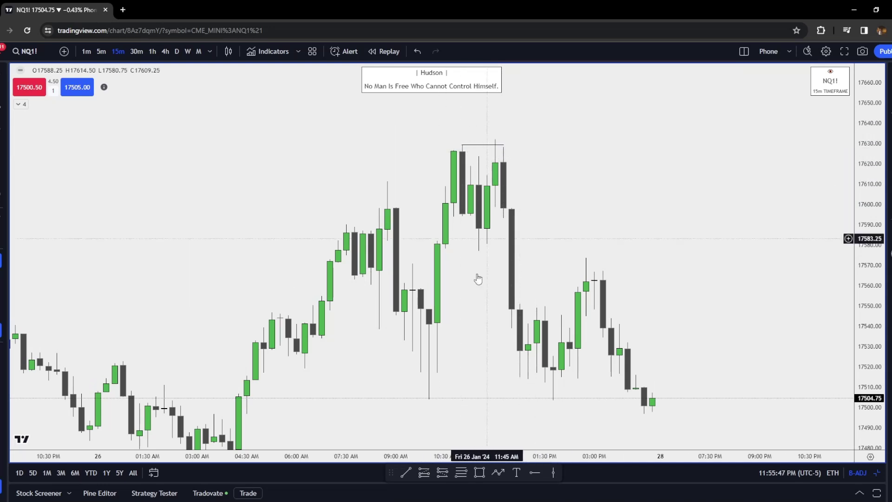
pyautogui.click(520, 251)
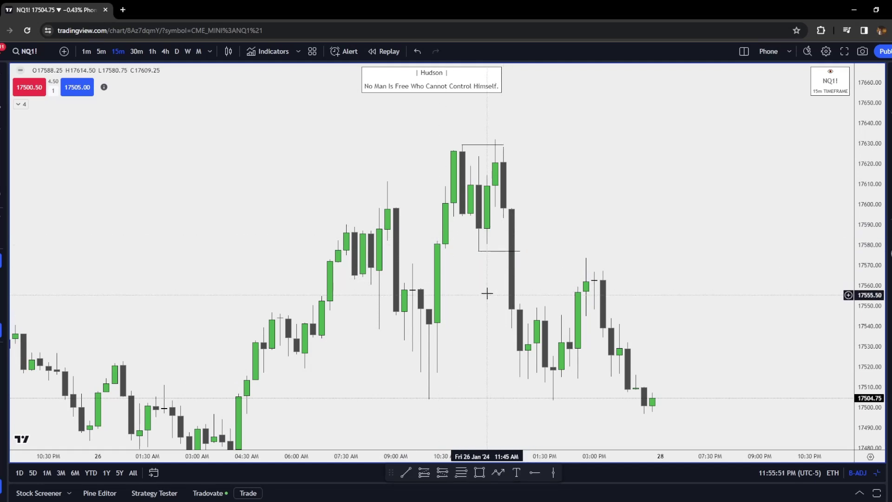
pyautogui.moveTo(486, 295); pyautogui.dragTo(482, 237)
pyautogui.hotkey('alt', 'r')
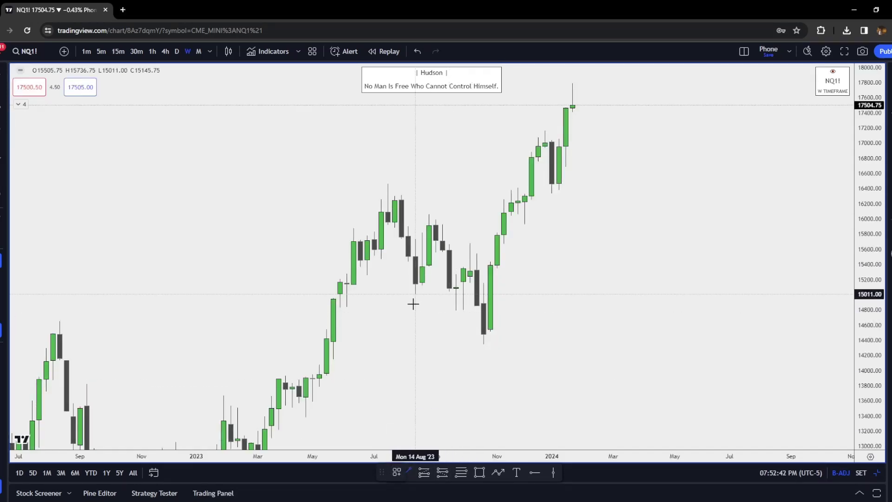
# Step: On the weekly chart, draw a line at 15011.00 from the 14 August 2023 low to late September and box the gap at about 15270 to 15560
pyautogui.click(455, 299)
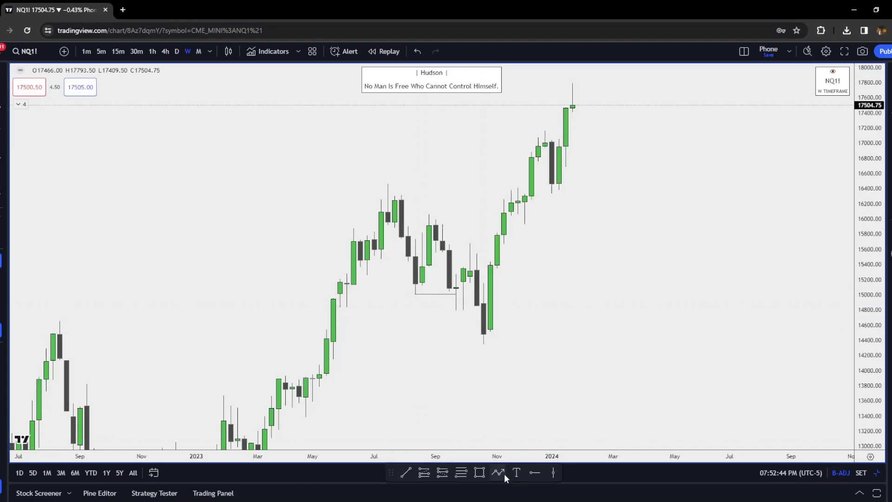
pyautogui.click(442, 252)
pyautogui.click(504, 274)
pyautogui.click(573, 281)
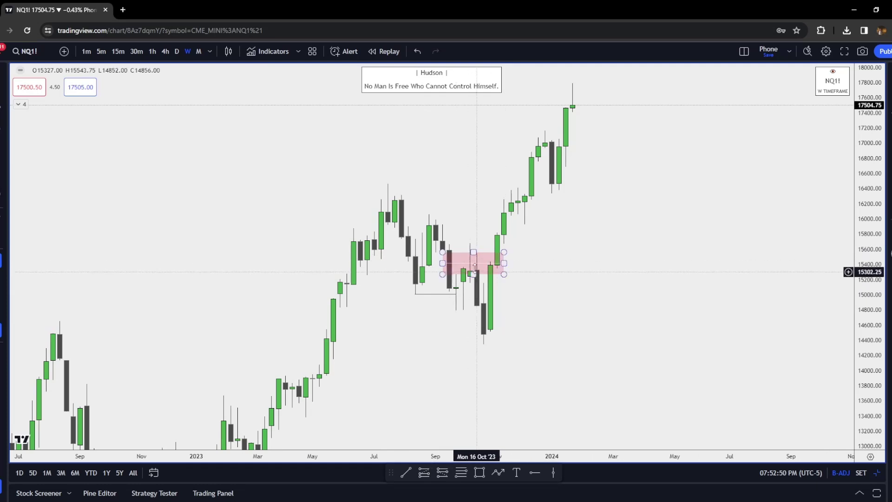
pyautogui.moveTo(530, 271); pyautogui.dragTo(535, 294)
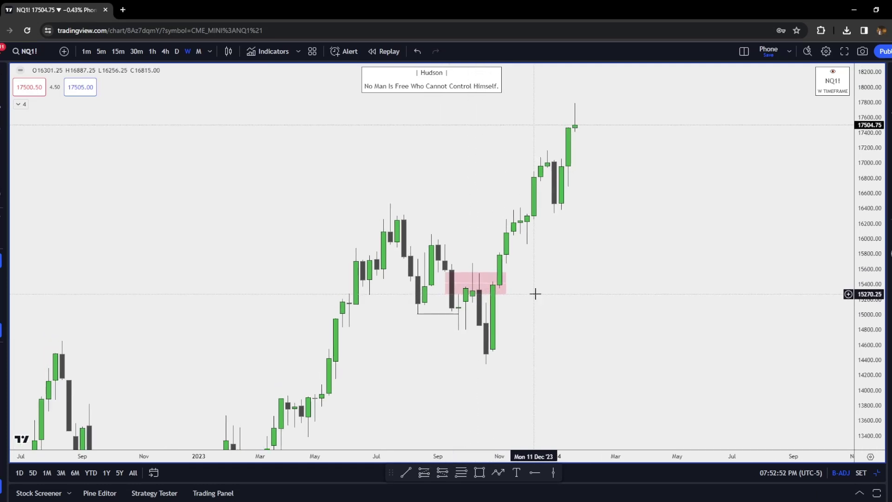